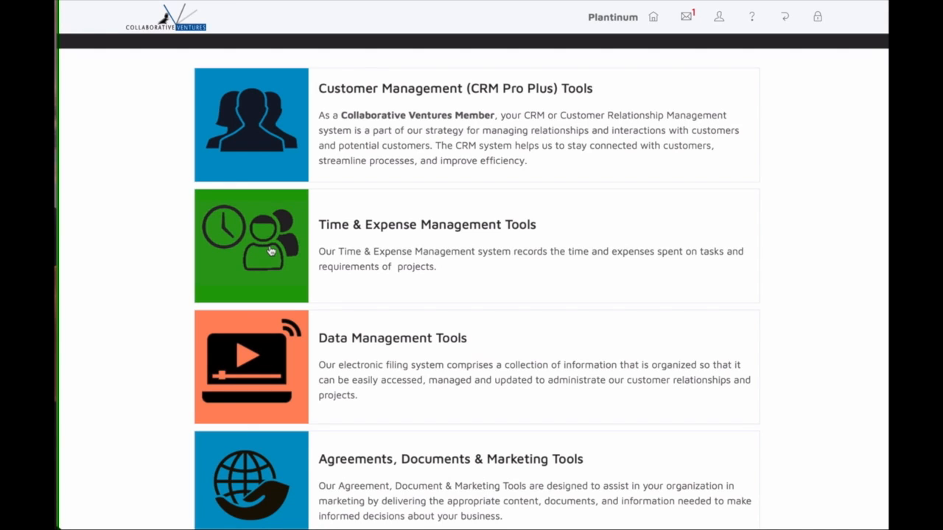
Open the Time & Expense Management tools, then the Time Entry form.
{"action": "left_click", "coordinate": [270, 251]}
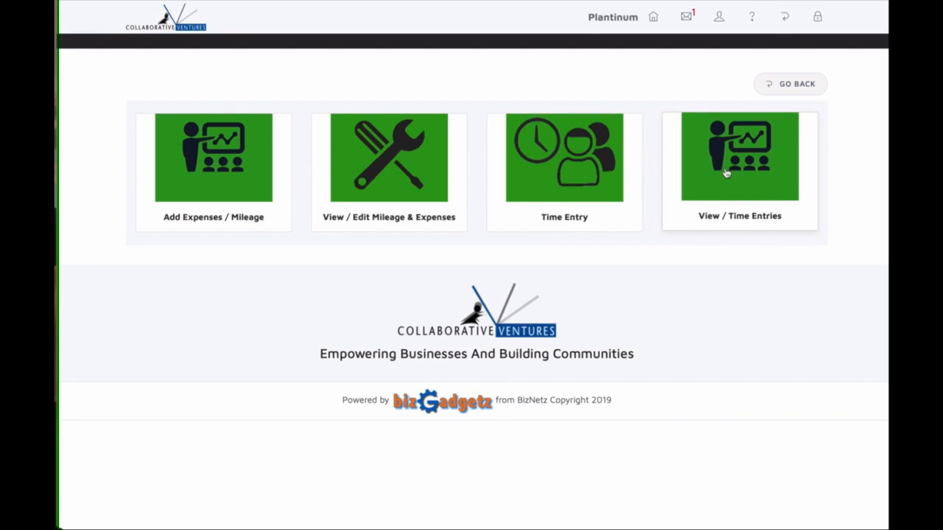
{"action": "left_click", "coordinate": [574, 182]}
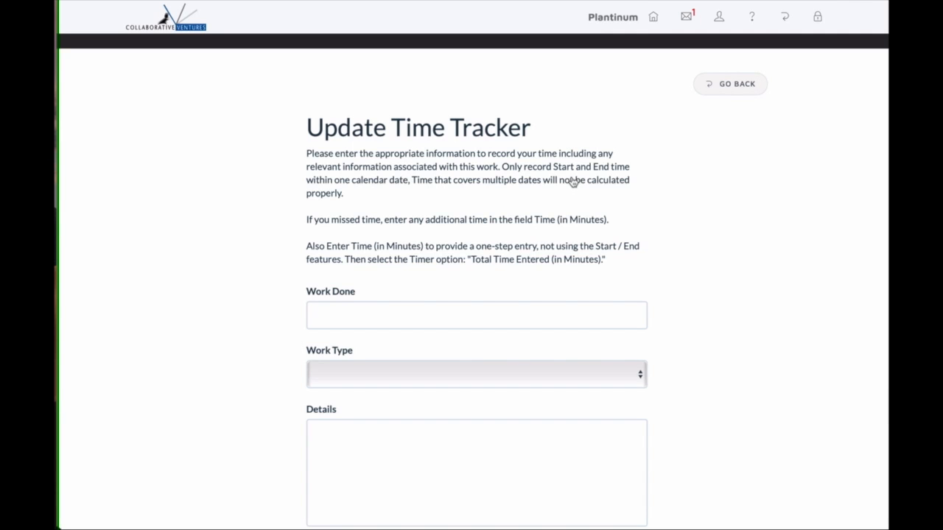
Enter Work Done 'Demo', Work Type Project, and Details 'Creating a Demo of time tracking.'.
{"action": "left_click", "coordinate": [452, 309]}
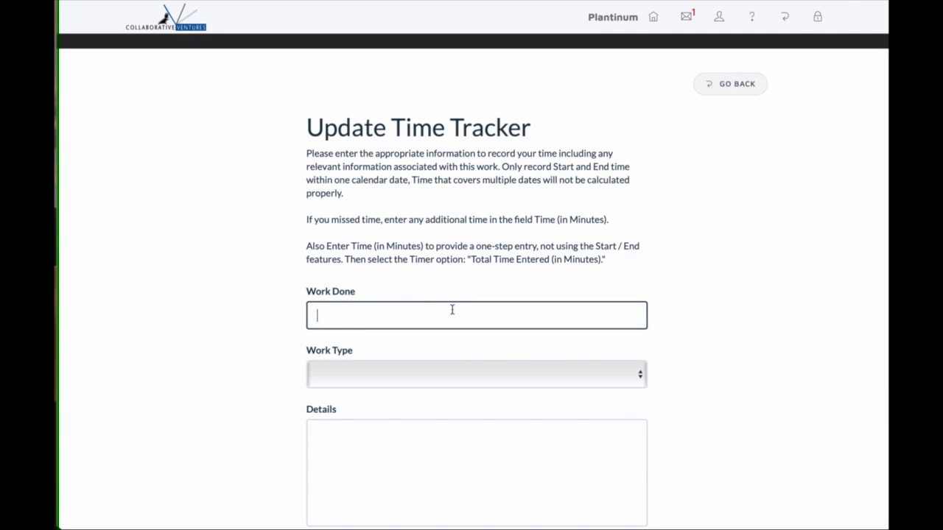
{"action": "type", "text": "Demo"}
{"action": "scroll", "coordinate": [447, 299], "scroll_direction": "down", "scroll_amount": 3}
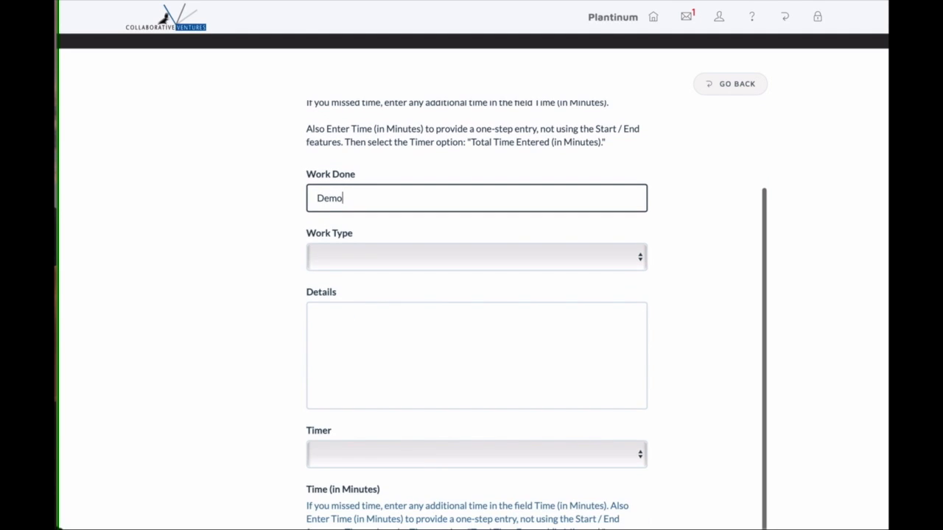
{"action": "left_click", "coordinate": [413, 257]}
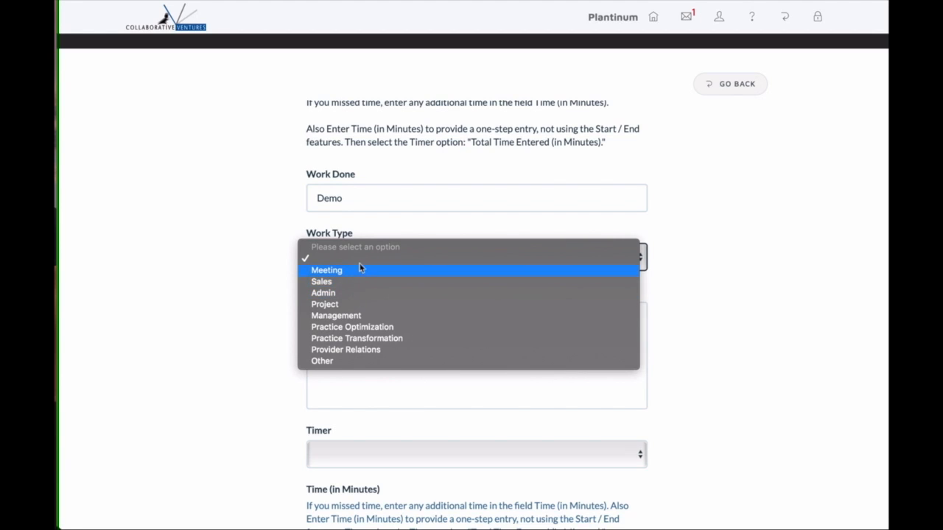
{"action": "left_click", "coordinate": [352, 308]}
{"action": "left_click", "coordinate": [354, 322]}
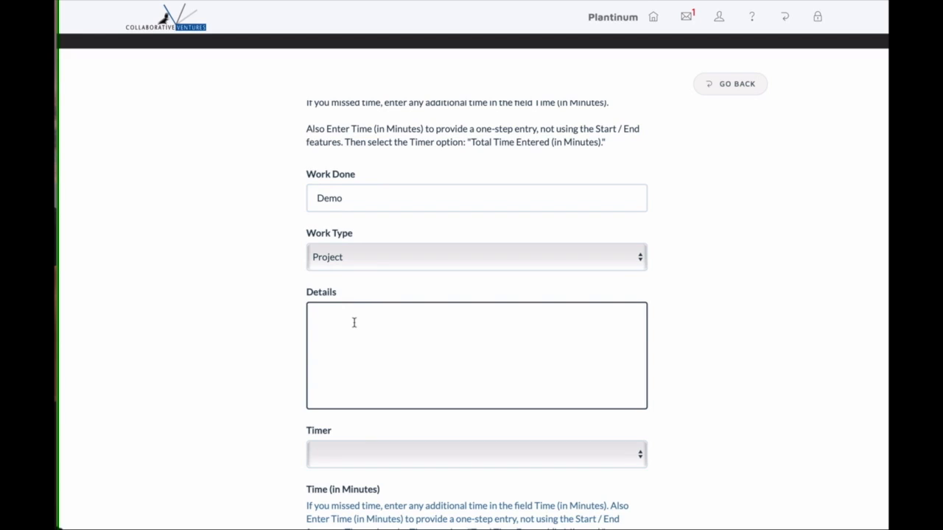
{"action": "type", "text": "Creating a Demo of time tracking."}
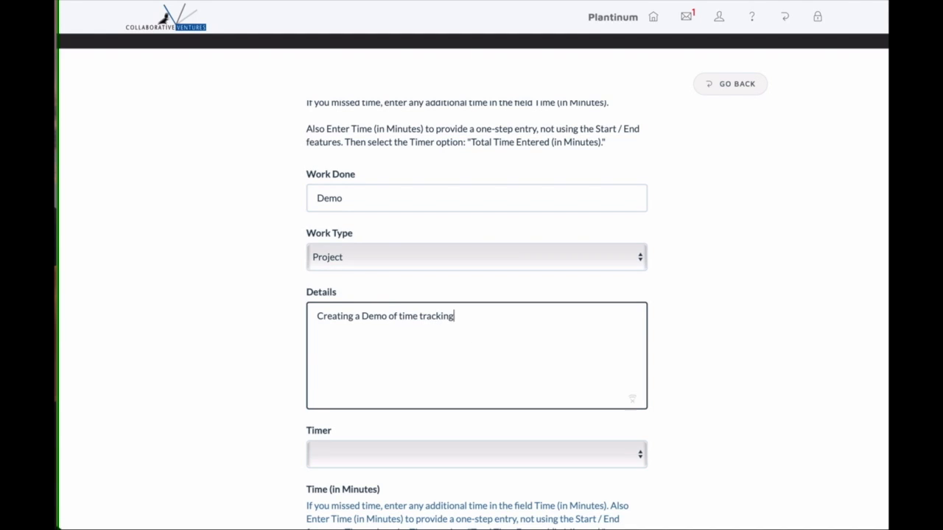
{"action": "scroll", "coordinate": [353, 322], "scroll_direction": "down", "scroll_amount": 2}
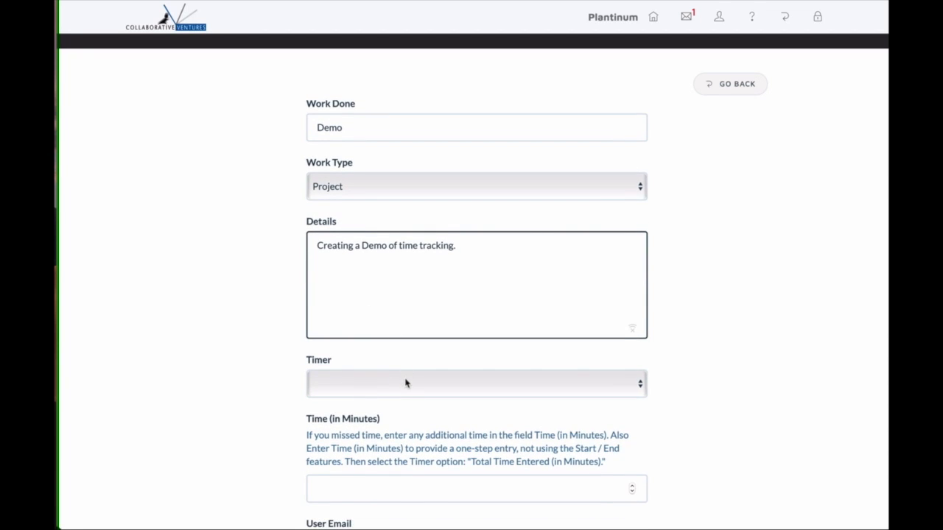
{"action": "scroll", "coordinate": [406, 383], "scroll_direction": "down", "scroll_amount": 3}
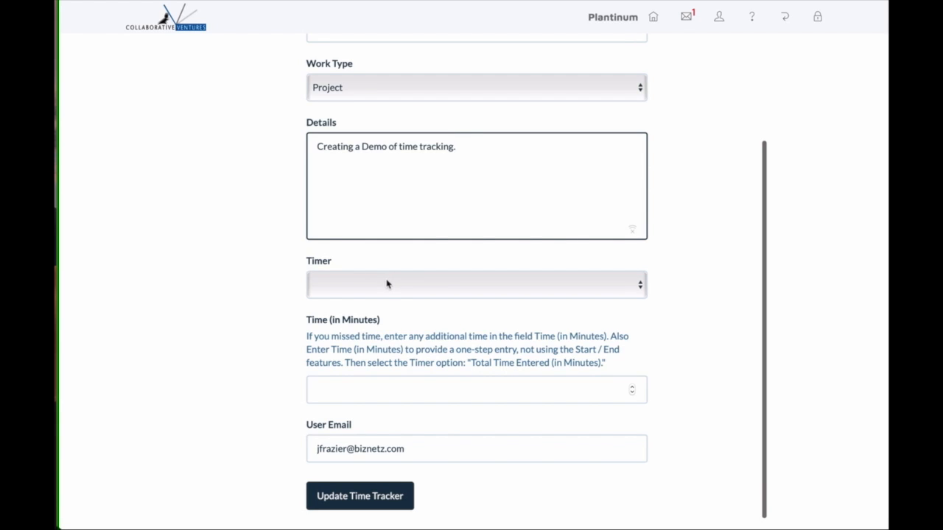
Enter 90 minutes with Timer set to Start and submit the time tracker update.
{"action": "left_click", "coordinate": [353, 389]}
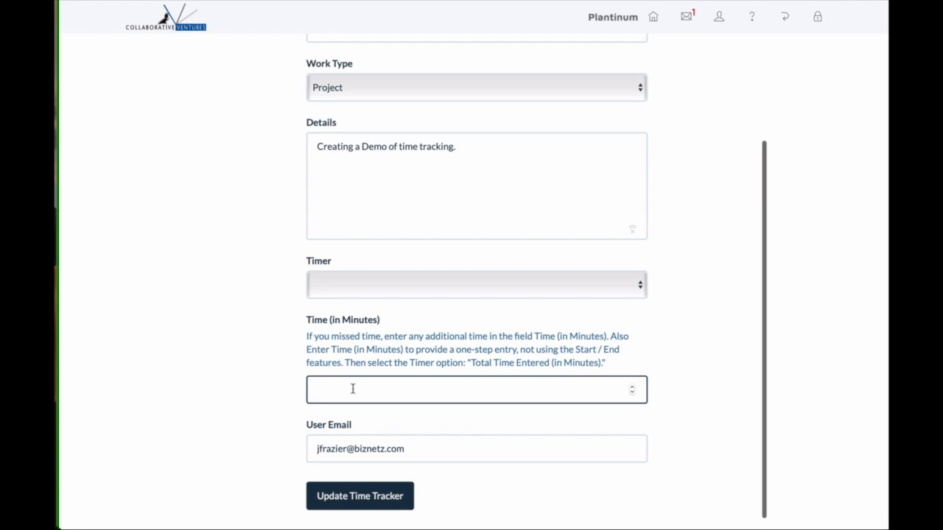
{"action": "type", "text": "90"}
{"action": "left_click", "coordinate": [361, 291]}
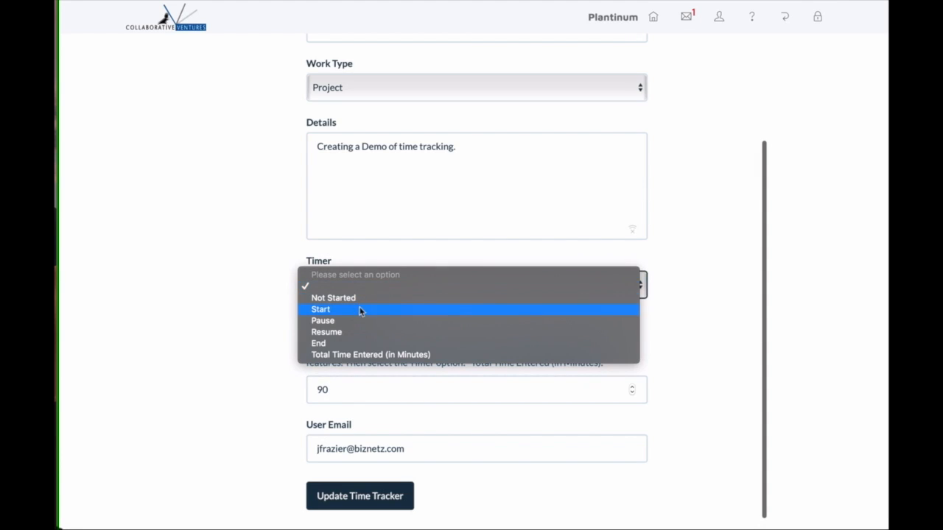
{"action": "left_click", "coordinate": [361, 310]}
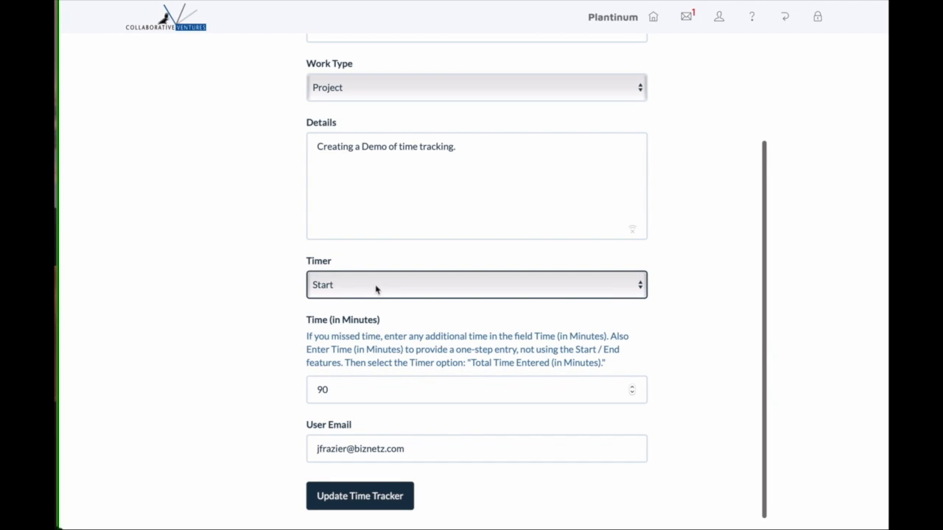
{"action": "left_click", "coordinate": [376, 287]}
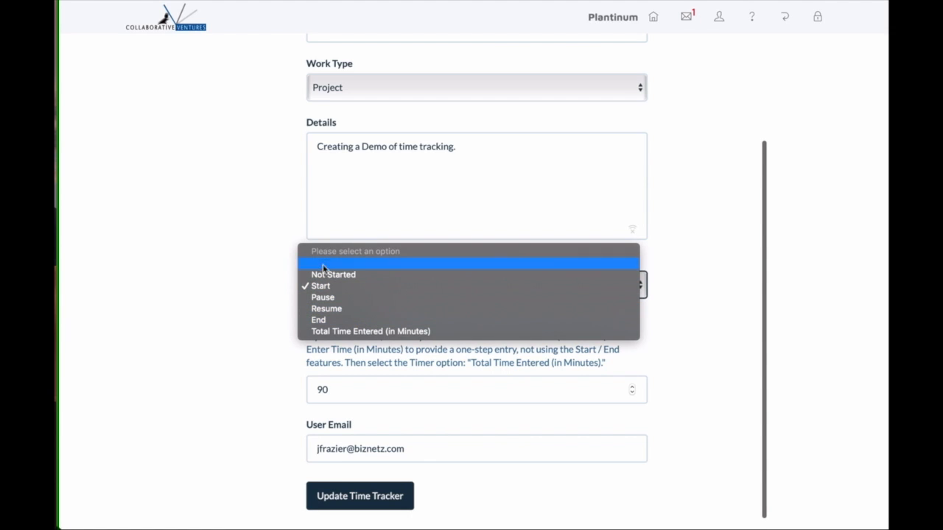
{"action": "left_click", "coordinate": [343, 333]}
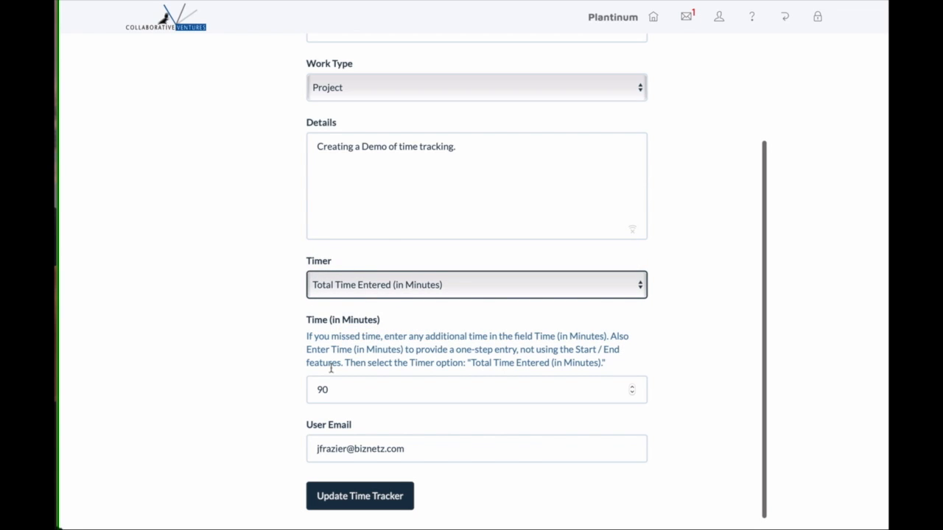
{"action": "left_click", "coordinate": [372, 283]}
{"action": "left_click", "coordinate": [362, 242]}
{"action": "scroll", "coordinate": [361, 251], "scroll_direction": "down", "scroll_amount": 1}
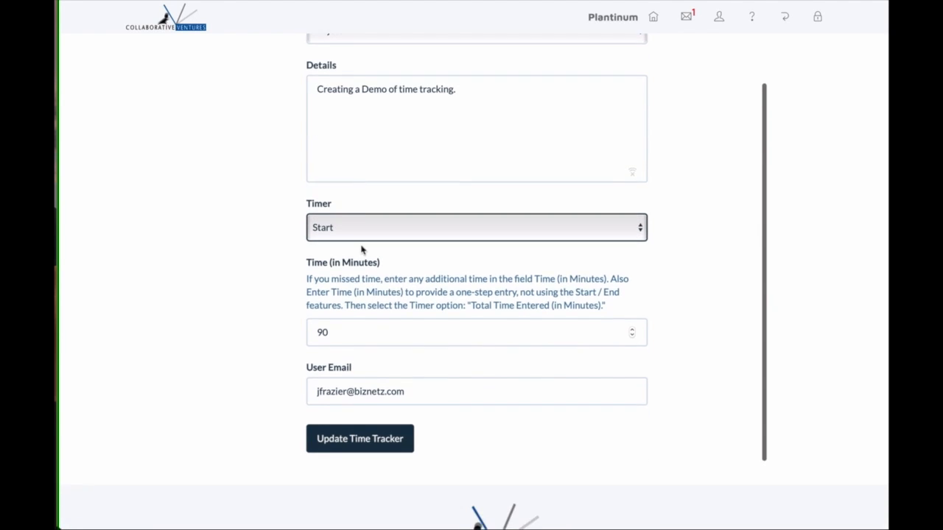
{"action": "left_click", "coordinate": [362, 444]}
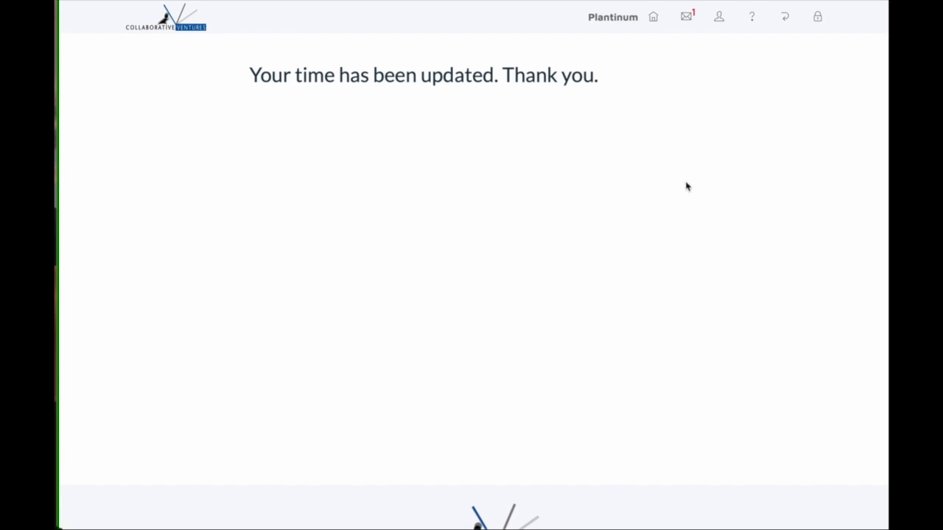
Return to the Time & Expense tools and open a blank Add Expenses / Mileage form.
{"action": "left_click", "coordinate": [787, 19]}
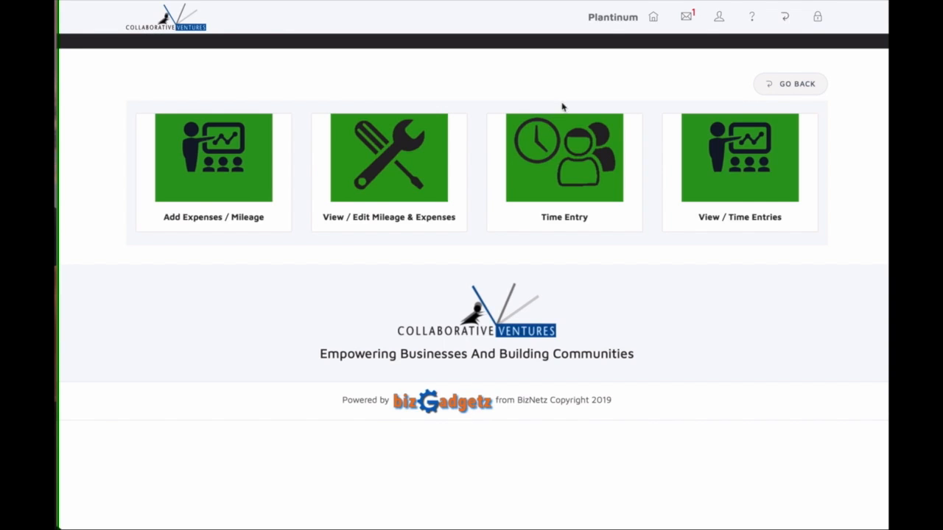
{"action": "left_click", "coordinate": [233, 181]}
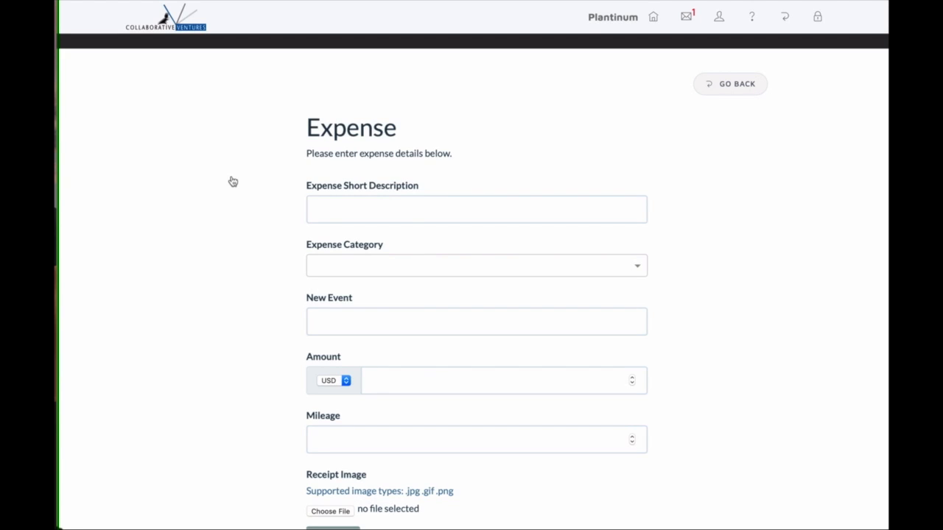
Enter the short description 'Washing DC Bus. Trip' and choose Travel as the expense category.
{"action": "left_click", "coordinate": [328, 215]}
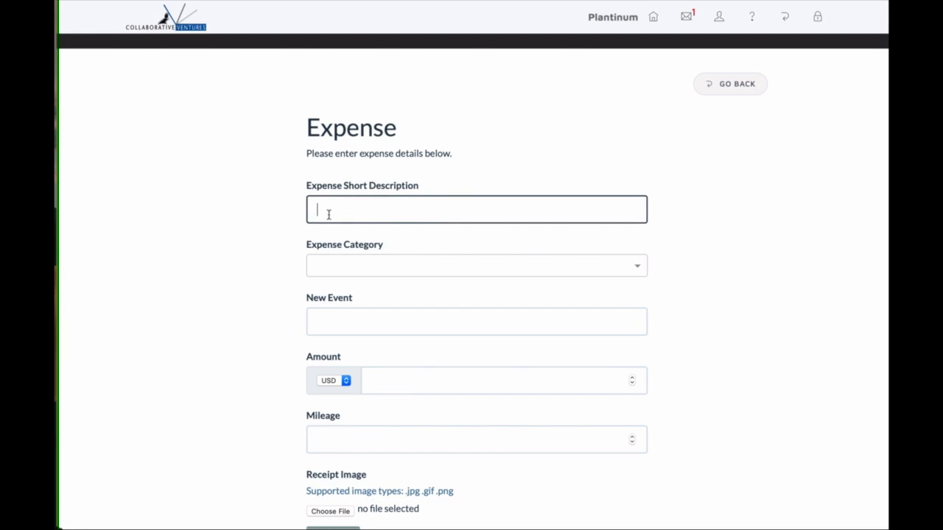
{"action": "type", "text": "Washing DC Bus. Trip"}
{"action": "left_click", "coordinate": [355, 265]}
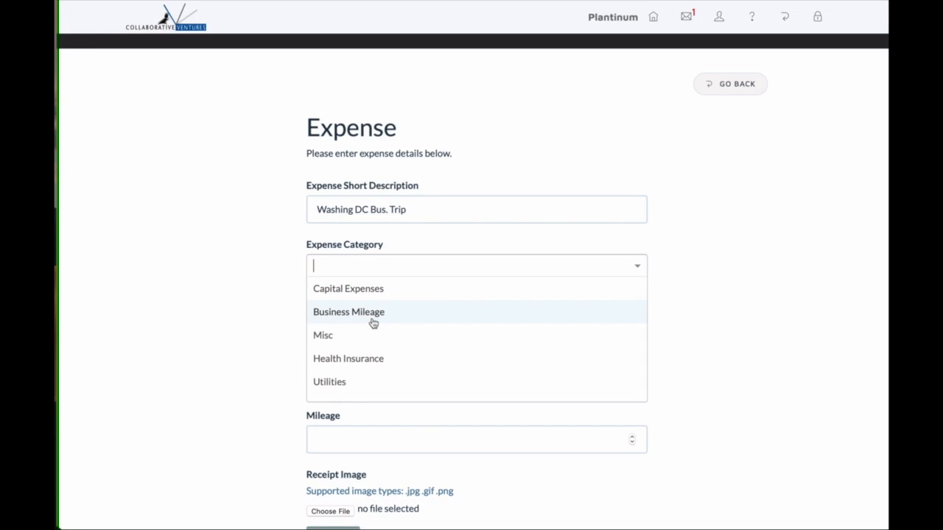
{"action": "scroll", "coordinate": [374, 323], "scroll_direction": "down", "scroll_amount": 1}
{"action": "scroll", "coordinate": [374, 323], "scroll_direction": "down", "scroll_amount": 3}
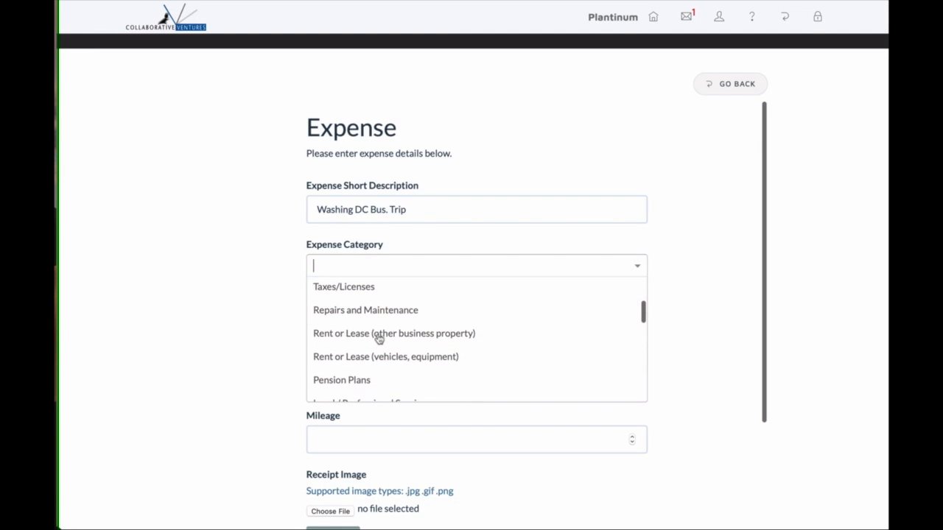
{"action": "scroll", "coordinate": [379, 338], "scroll_direction": "down", "scroll_amount": 7}
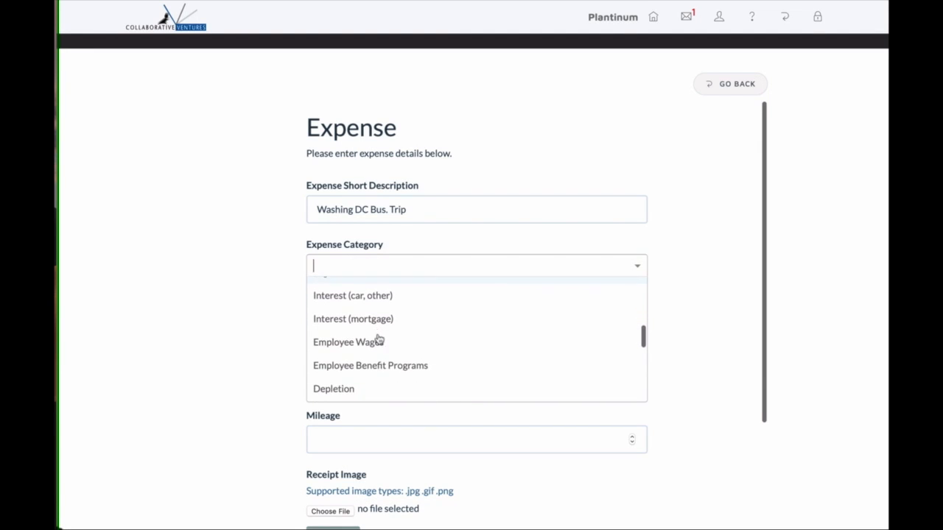
{"action": "scroll", "coordinate": [378, 336], "scroll_direction": "down", "scroll_amount": 3}
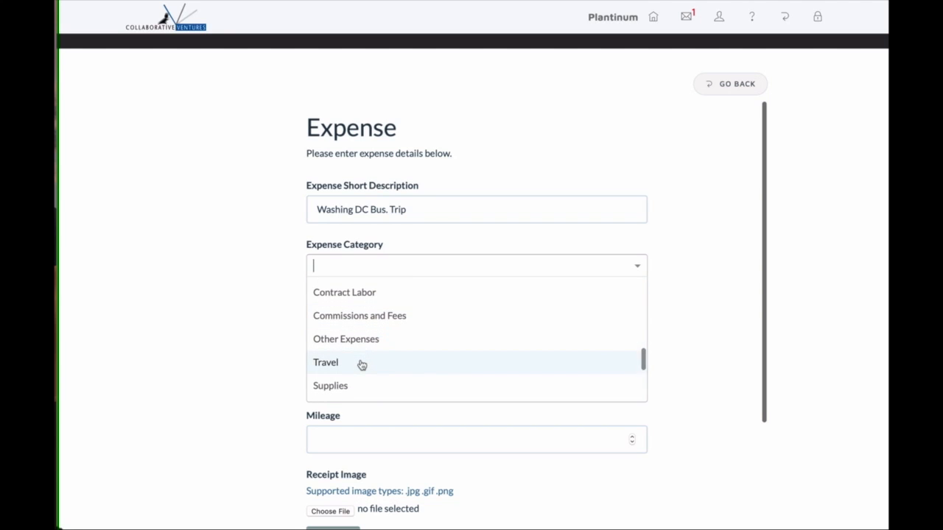
{"action": "left_click", "coordinate": [361, 365]}
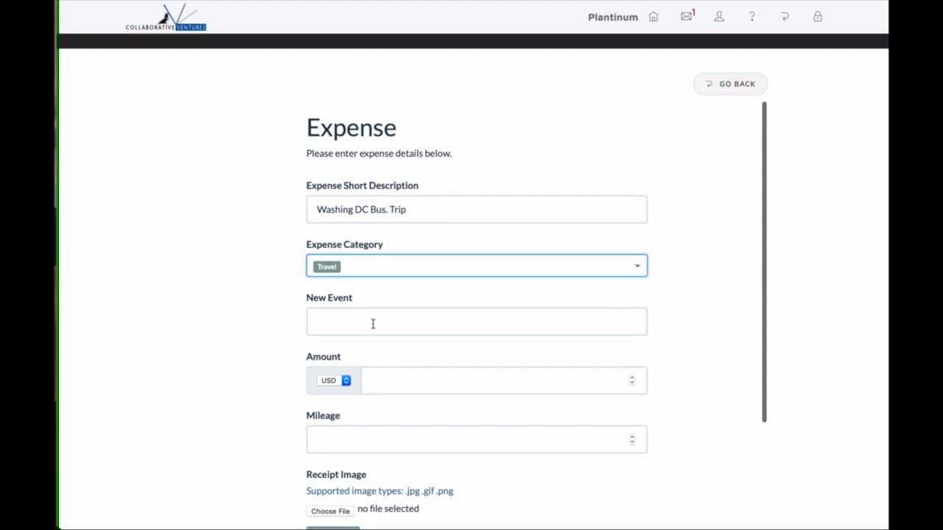
Name the expense event 'Washington Bus Trip'.
{"action": "scroll", "coordinate": [396, 369], "scroll_direction": "down", "scroll_amount": 2}
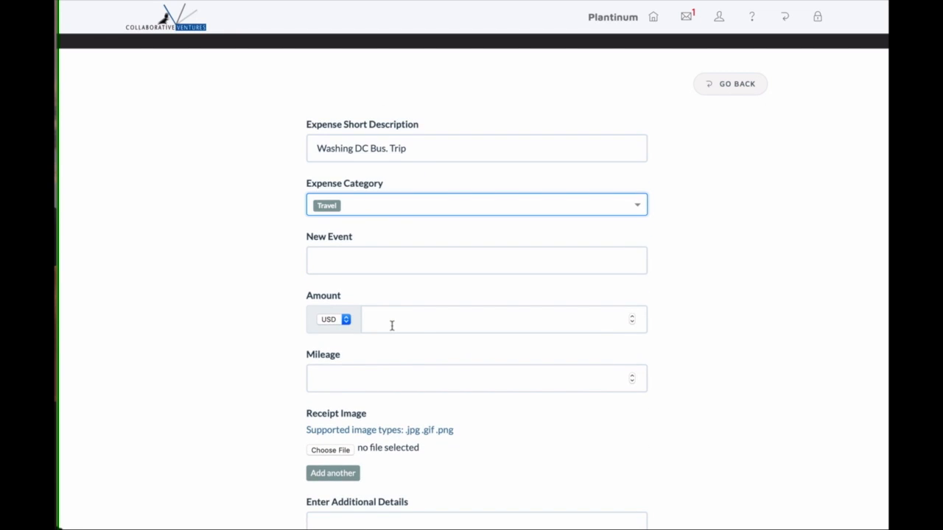
{"action": "left_click", "coordinate": [370, 266]}
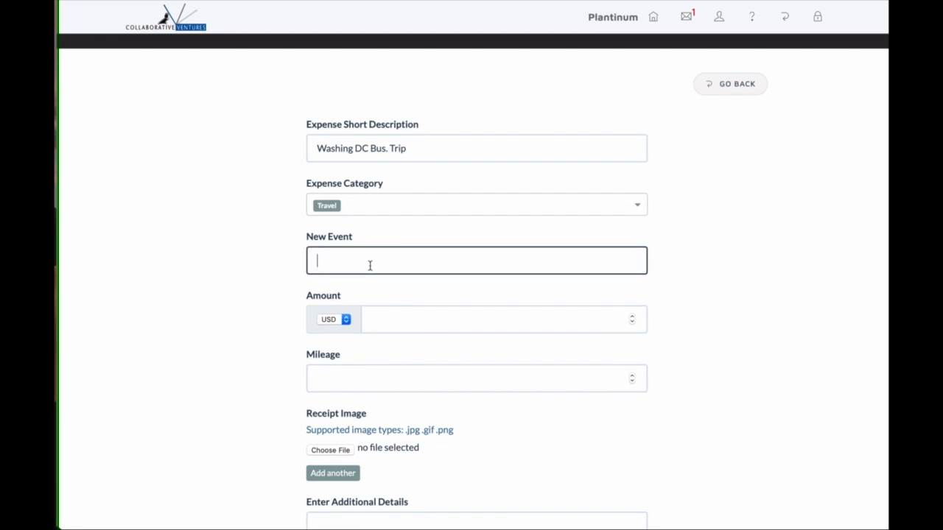
{"action": "type", "text": "Was"}
{"action": "type", "text": "hington Bus Trip"}
Enter an amount of 147 and mileage of 50, then choose a receipt image file.
{"action": "left_click", "coordinate": [381, 318]}
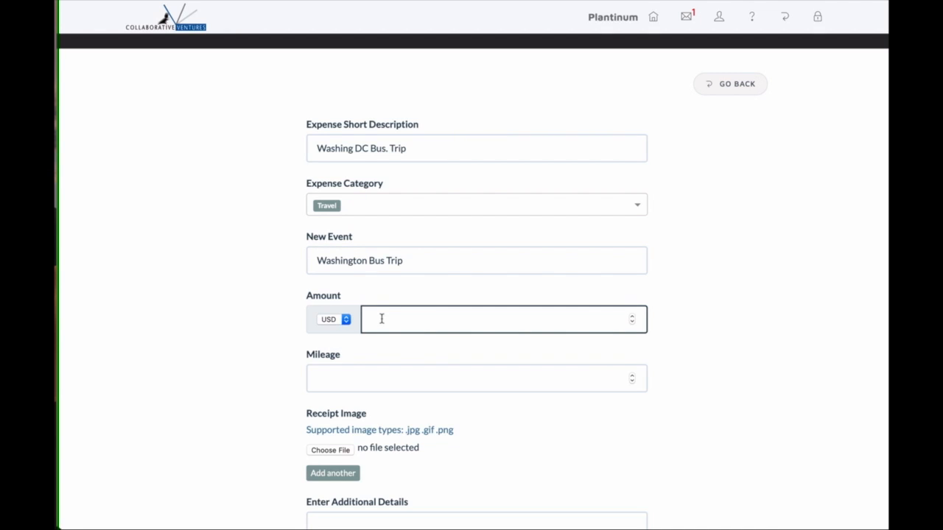
{"action": "type", "text": "147"}
{"action": "left_click", "coordinate": [368, 383]}
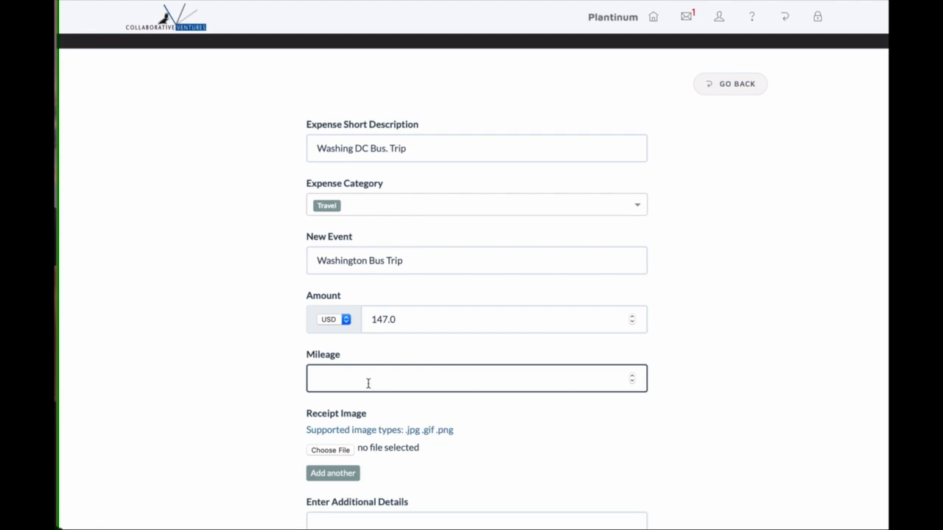
{"action": "type", "text": "50"}
{"action": "scroll", "coordinate": [386, 415], "scroll_direction": "down", "scroll_amount": 3}
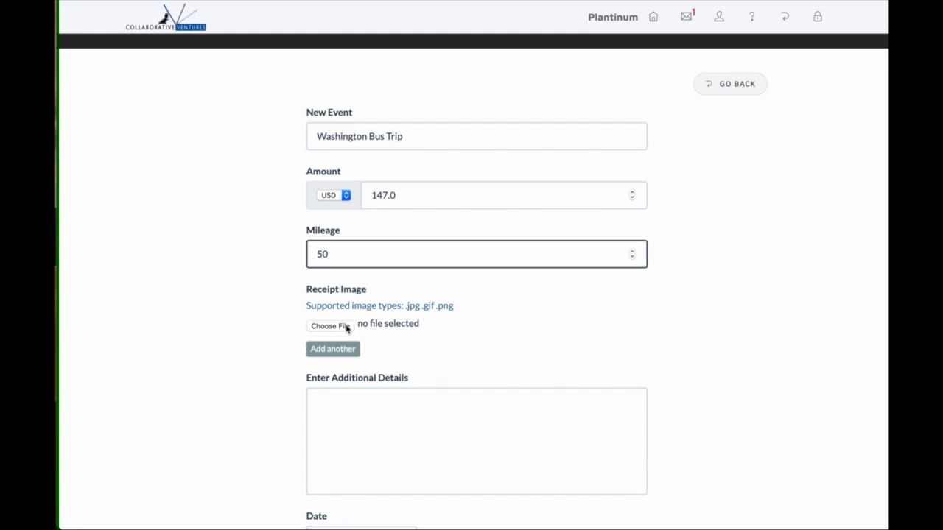
{"action": "left_click", "coordinate": [346, 328]}
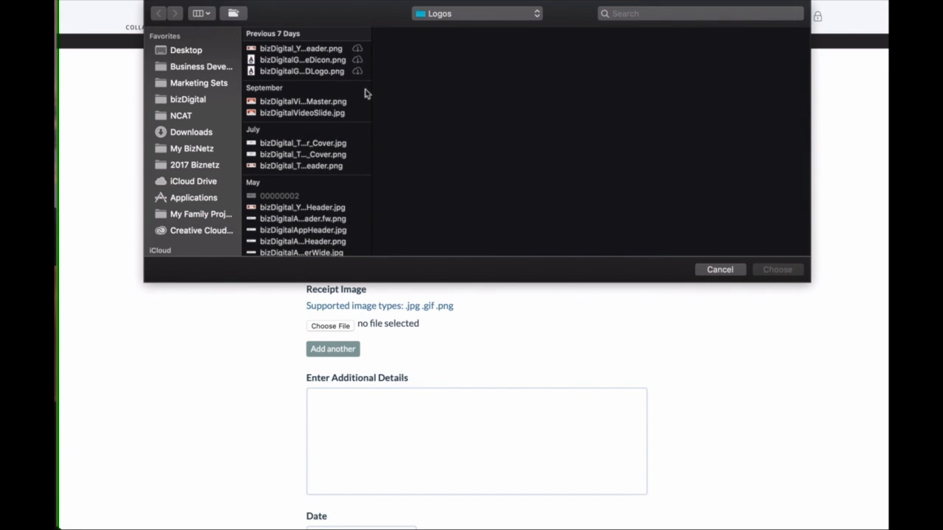
Attach hotel-receip from the Desktop's bizGadgetz Demo folder as the receipt image.
{"action": "scroll", "coordinate": [205, 147], "scroll_direction": "down", "scroll_amount": 2}
{"action": "scroll", "coordinate": [199, 110], "scroll_direction": "up", "scroll_amount": 2}
{"action": "left_click", "coordinate": [186, 50]}
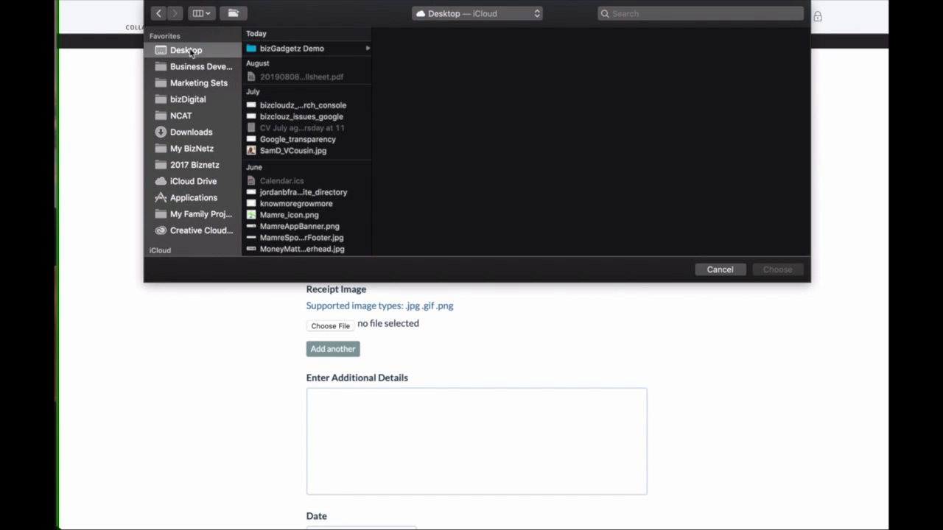
{"action": "left_click", "coordinate": [294, 51]}
{"action": "left_click", "coordinate": [411, 74]}
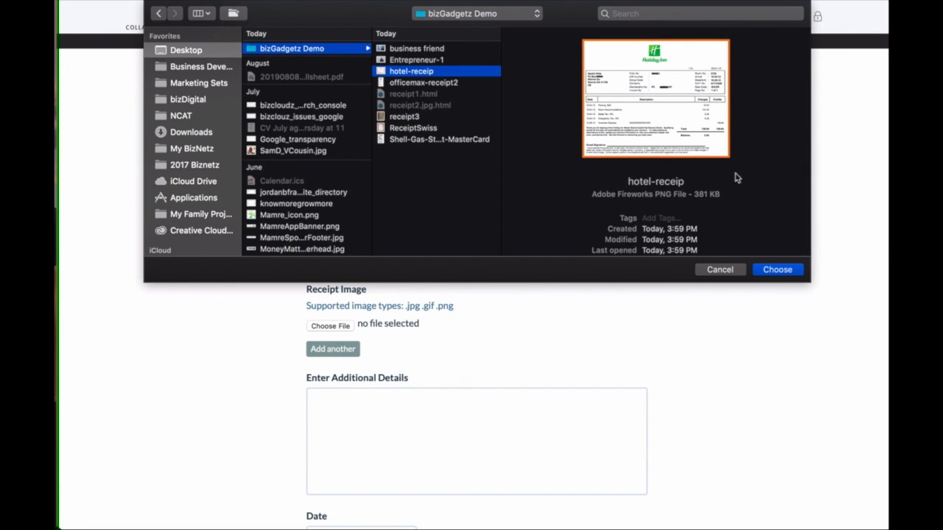
{"action": "left_click", "coordinate": [779, 269]}
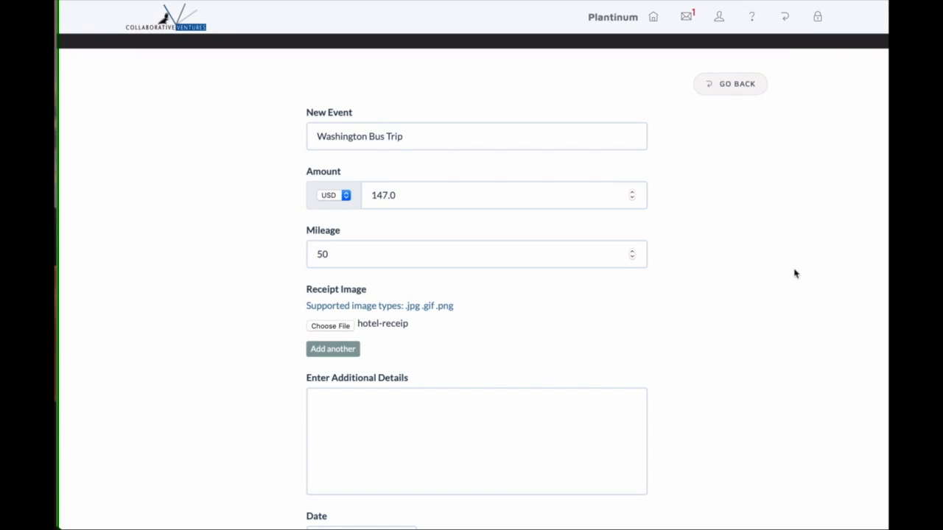
Add a note about meeting with a contact as the expense's additional details.
{"action": "left_click", "coordinate": [520, 418]}
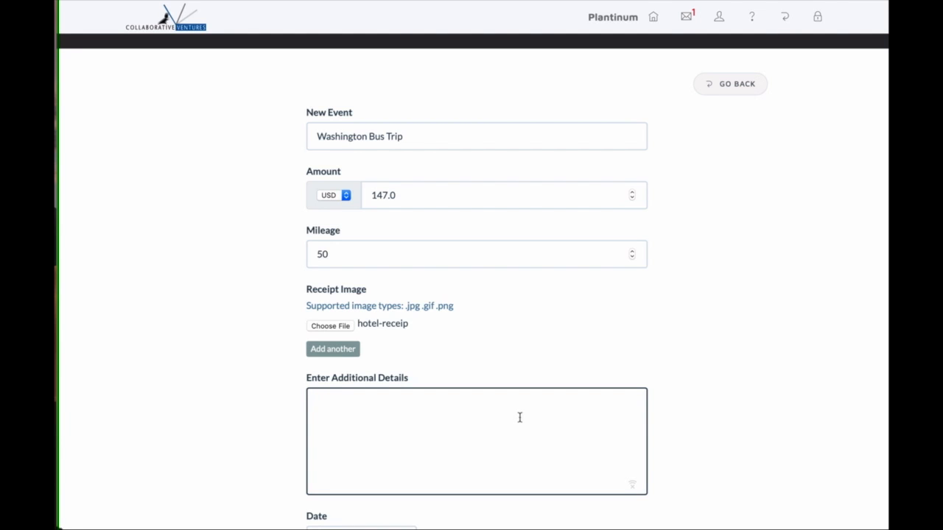
{"action": "type", "text": "Met with John Sm"}
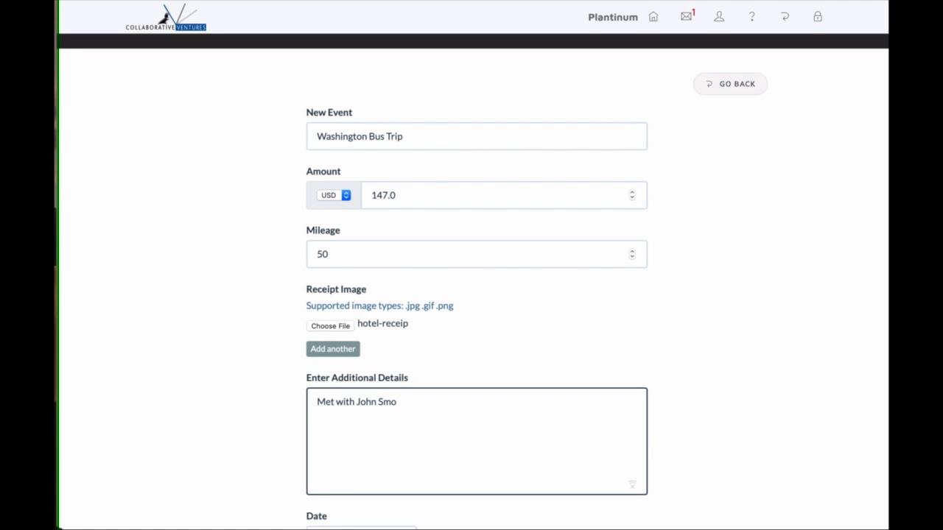
{"action": "type", "text": "ith"}
{"action": "scroll", "coordinate": [502, 464], "scroll_direction": "down", "scroll_amount": 4}
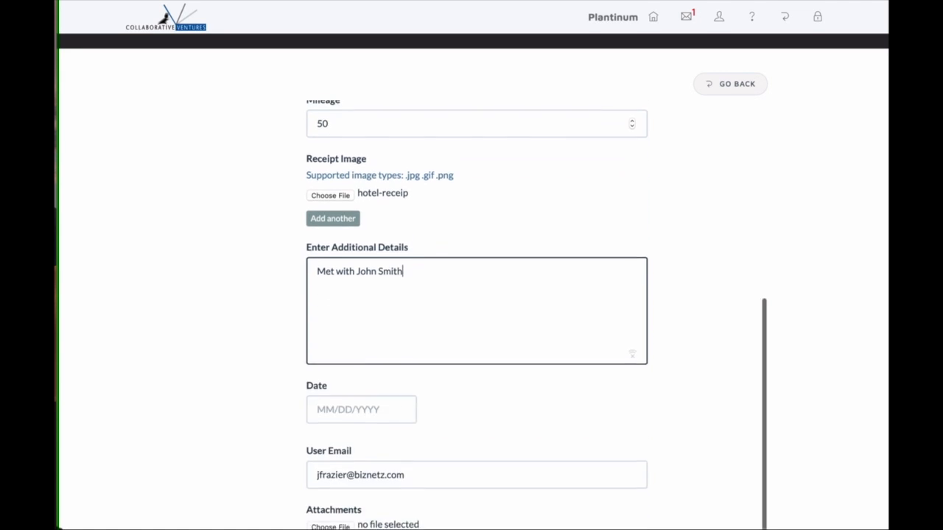
Set the expense date to October 17, 2019.
{"action": "left_click", "coordinate": [384, 414]}
{"action": "scroll", "coordinate": [383, 414], "scroll_direction": "down", "scroll_amount": 5}
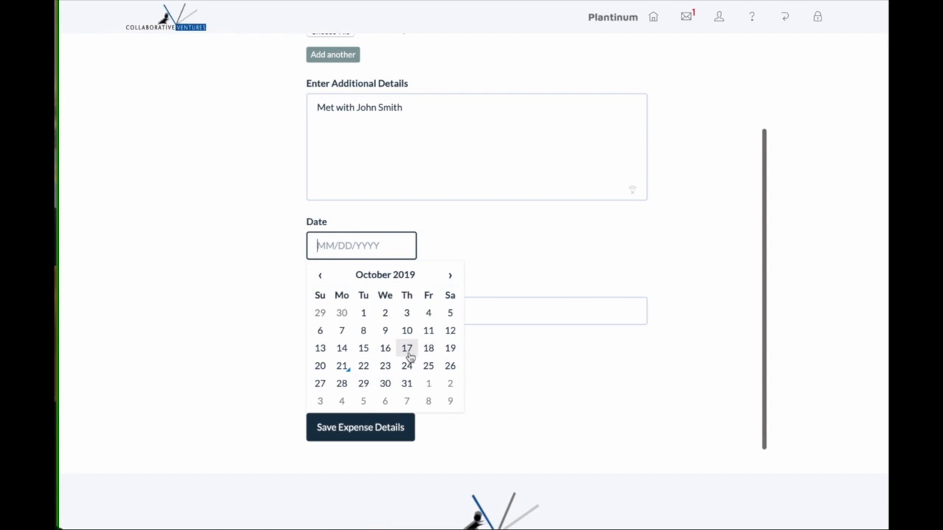
{"action": "left_click", "coordinate": [407, 351]}
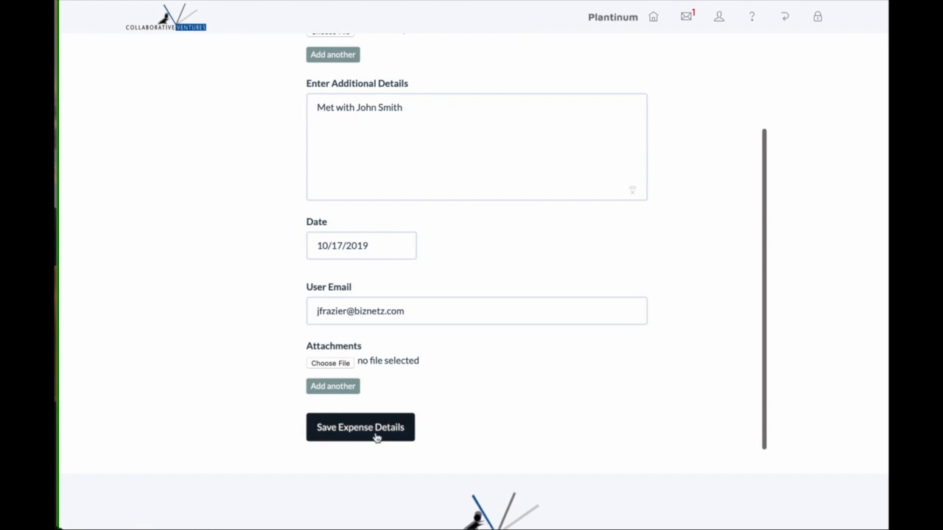
{"action": "scroll", "coordinate": [420, 364], "scroll_direction": "up", "scroll_amount": 2}
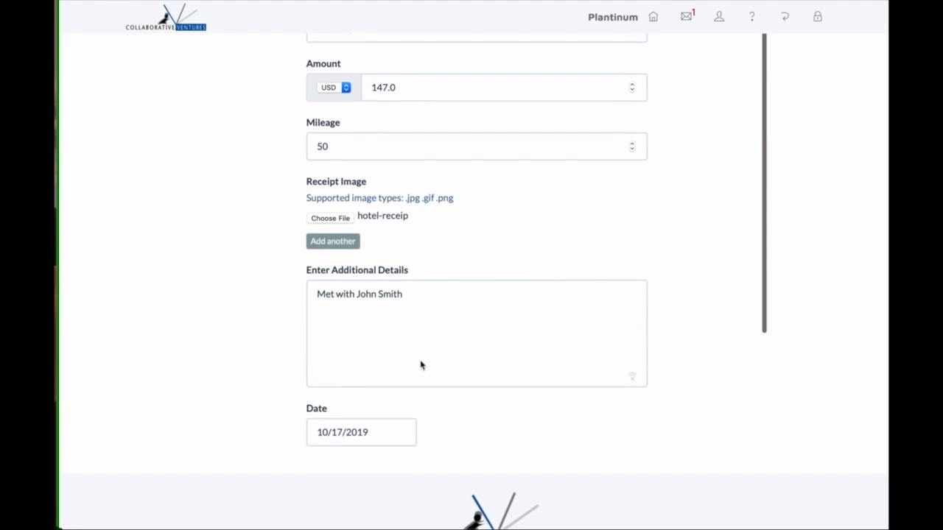
{"action": "scroll", "coordinate": [421, 364], "scroll_direction": "down", "scroll_amount": 3}
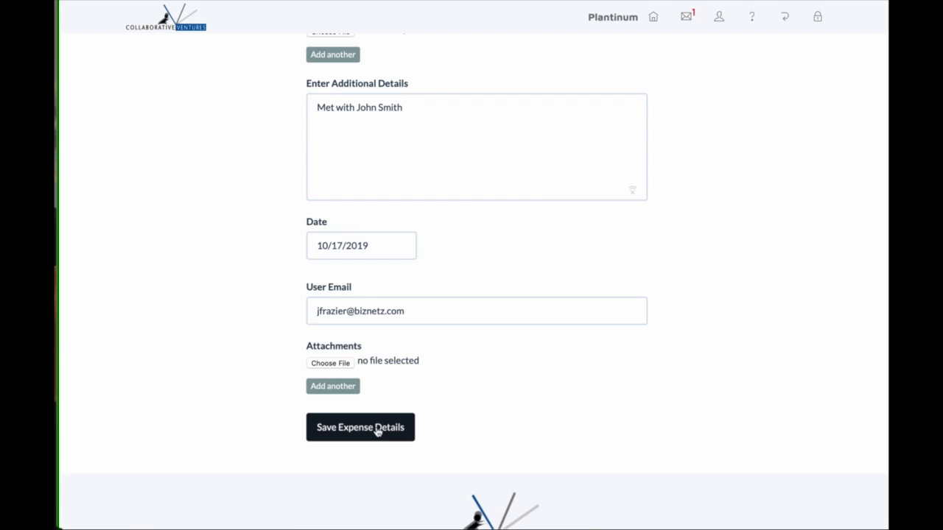
Save the Washing DC Bus. Trip expense and return to the Time & Expense tools page.
{"action": "left_click", "coordinate": [377, 430]}
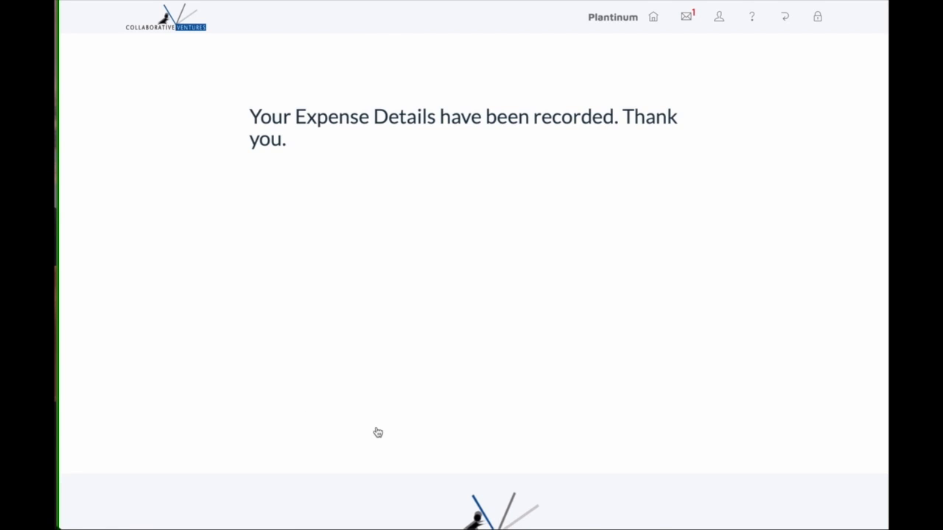
{"action": "left_click", "coordinate": [786, 21]}
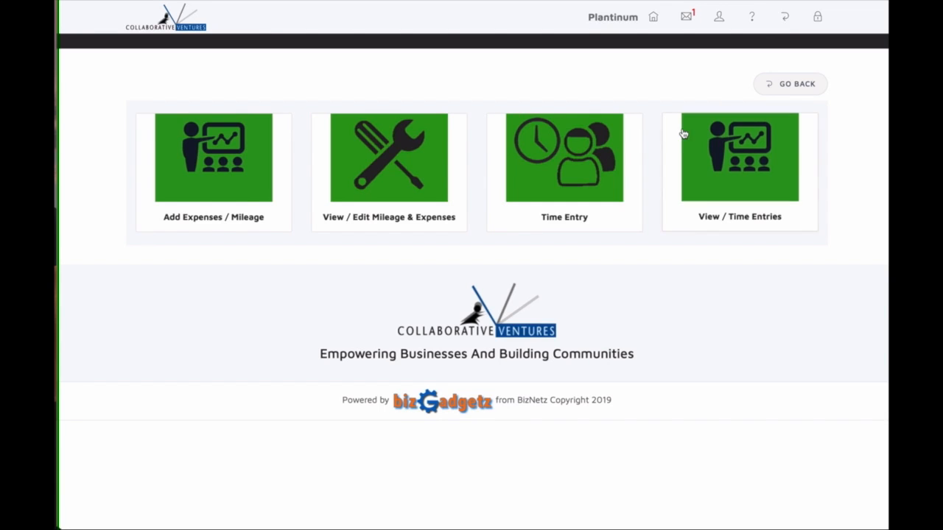
Open View / Edit Mileage & Expenses and search the list for 'Was'.
{"action": "left_click", "coordinate": [404, 156]}
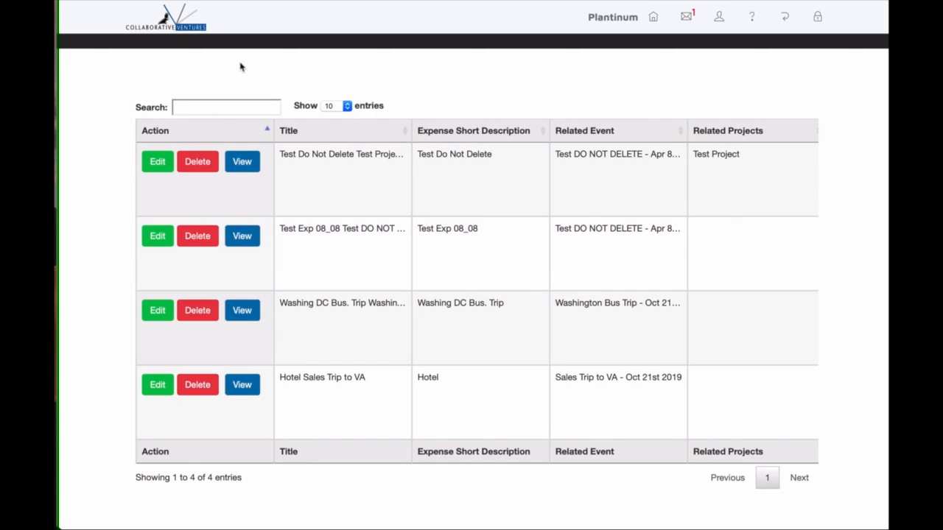
{"action": "left_click", "coordinate": [227, 108]}
{"action": "type", "text": "W"}
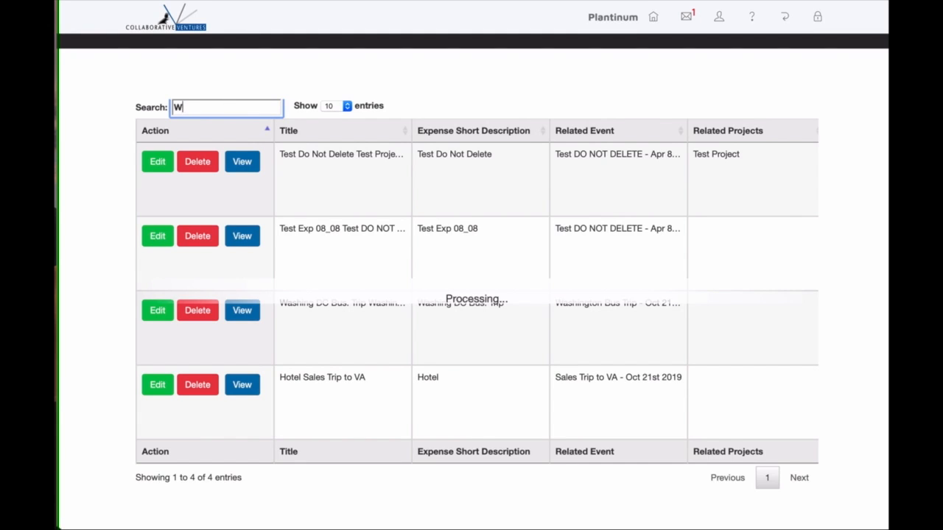
{"action": "type", "text": "as"}
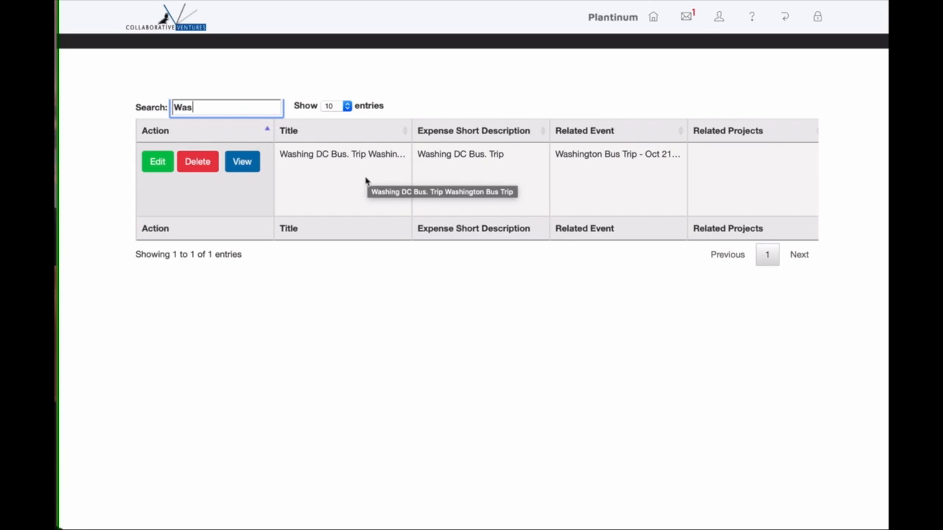
{"action": "left_click", "coordinate": [248, 163]}
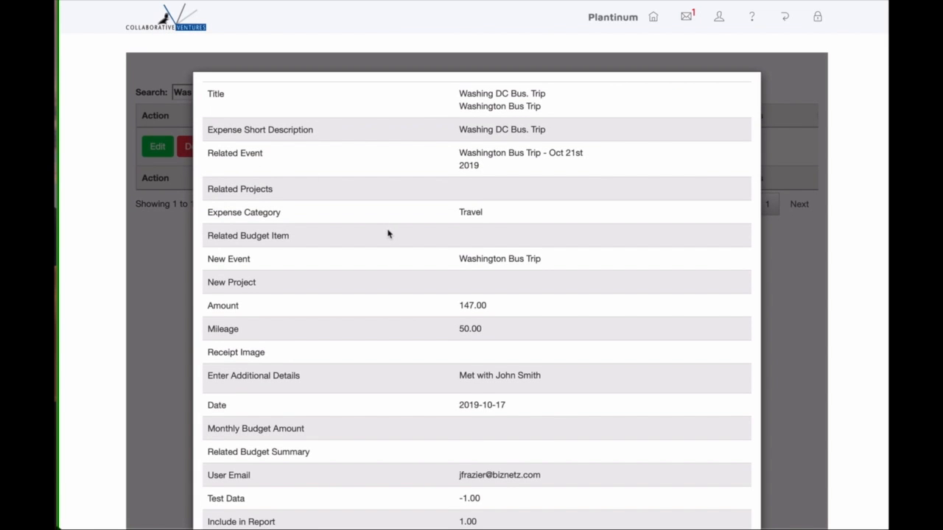
{"action": "scroll", "coordinate": [388, 234], "scroll_direction": "down", "scroll_amount": 5}
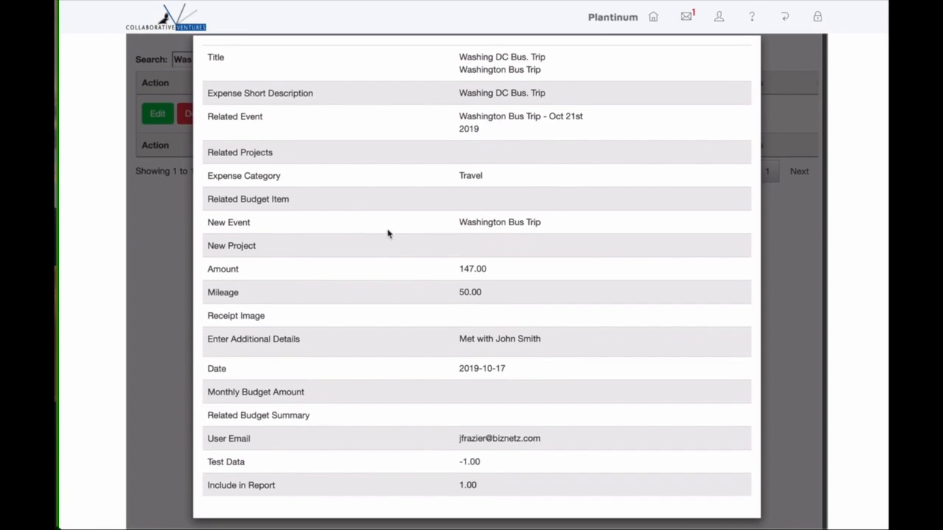
{"action": "scroll", "coordinate": [389, 234], "scroll_direction": "down", "scroll_amount": 5}
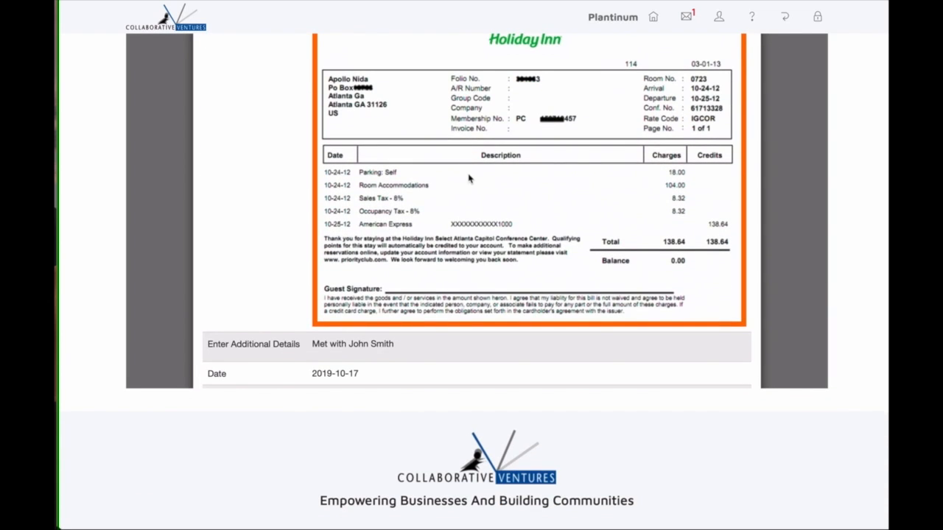
{"action": "scroll", "coordinate": [469, 179], "scroll_direction": "down", "scroll_amount": 3}
{"action": "scroll", "coordinate": [469, 179], "scroll_direction": "up", "scroll_amount": 12}
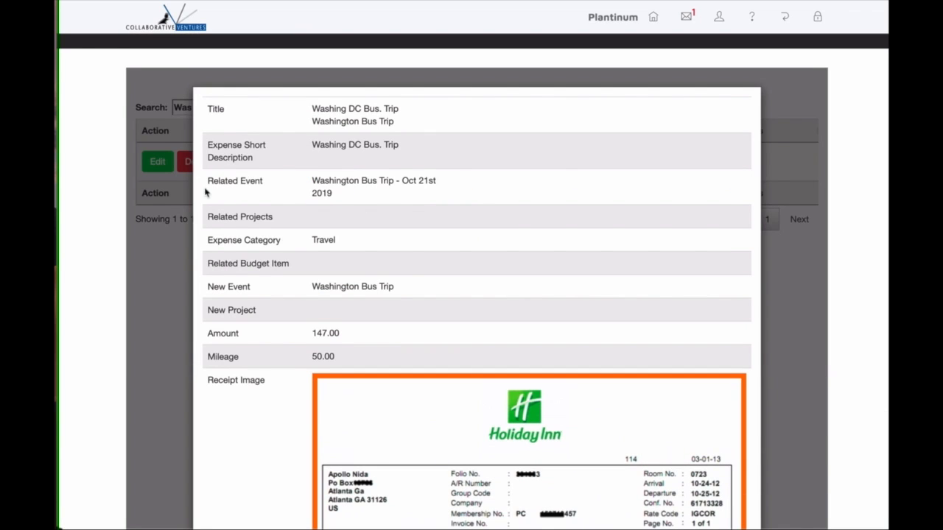
{"action": "left_click", "coordinate": [179, 265]}
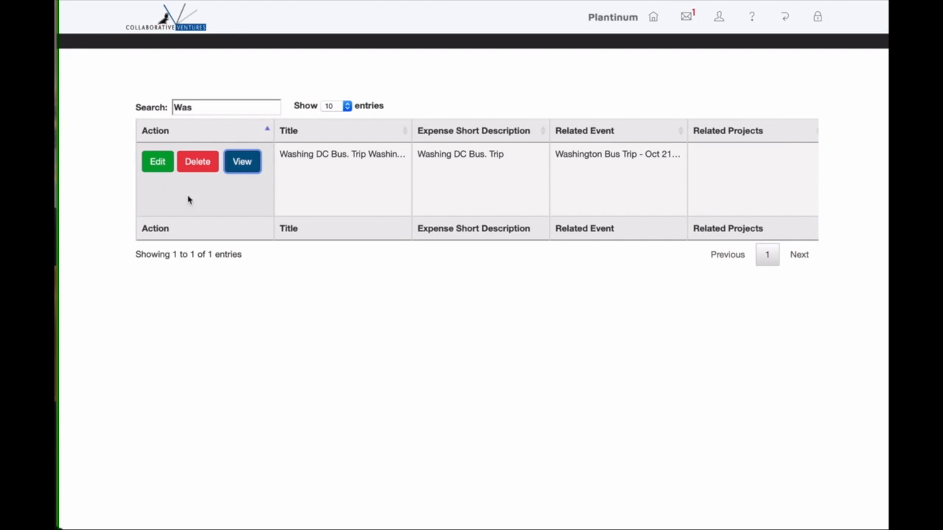
Clear the expense search so all 4 expenses show at 10 per page, then return to the menu.
{"action": "left_click", "coordinate": [263, 108]}
{"action": "key", "text": "BackSpace"}
{"action": "key", "text": "BackSpace"}
{"action": "key", "text": "BackSpace"}
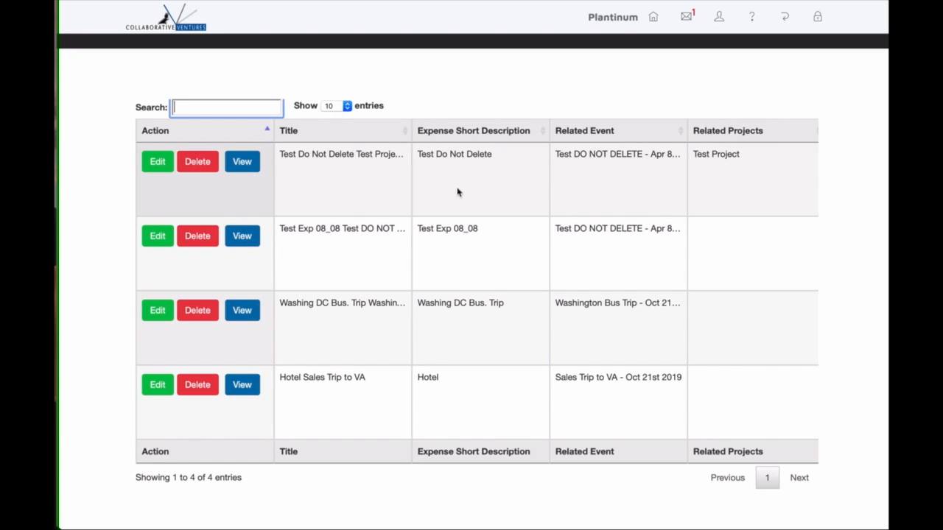
{"action": "left_click", "coordinate": [346, 107]}
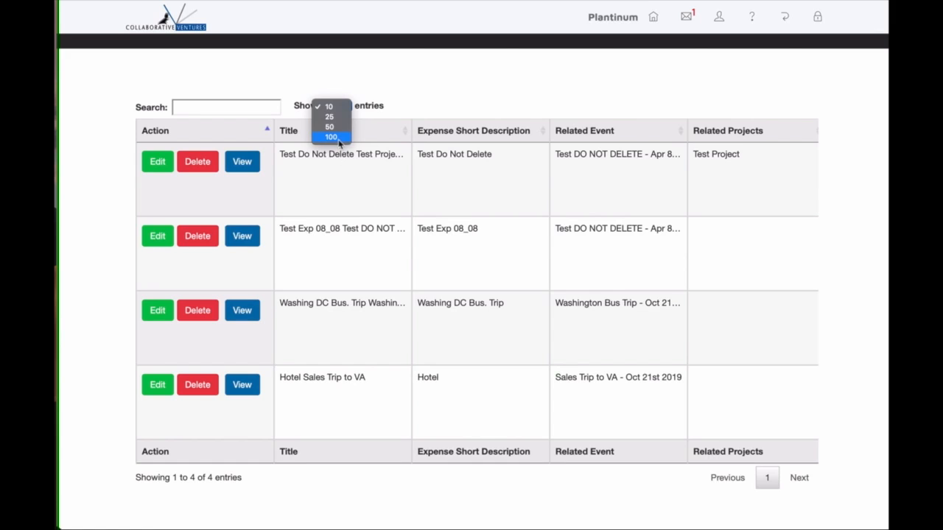
{"action": "left_click", "coordinate": [336, 85]}
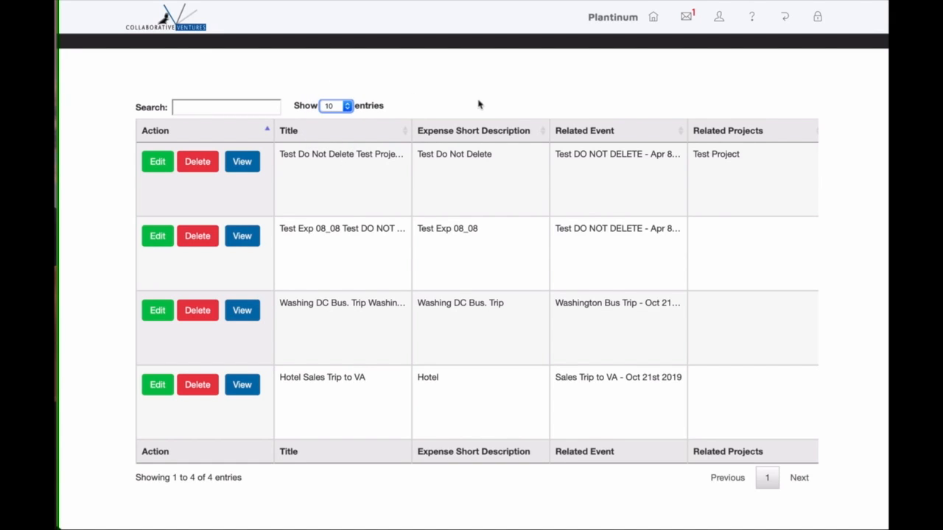
{"action": "left_click", "coordinate": [788, 19]}
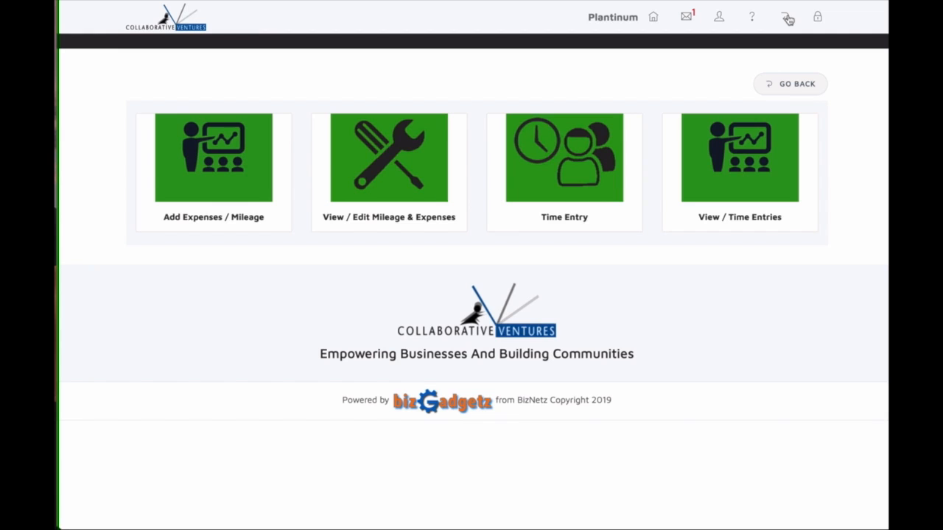
Start a time entry with Work Done 'Demo' and Work Type Project.
{"action": "left_click", "coordinate": [577, 169]}
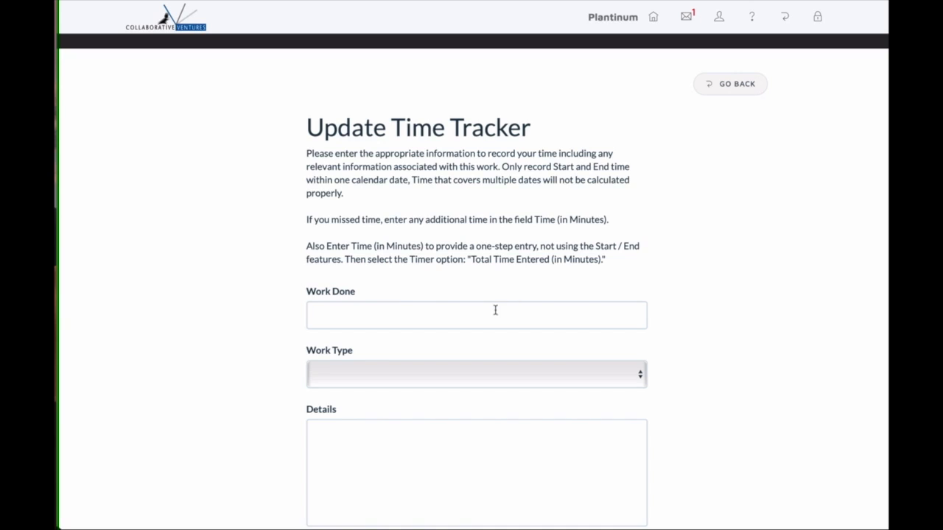
{"action": "left_click", "coordinate": [494, 313]}
{"action": "type", "text": "Demo"}
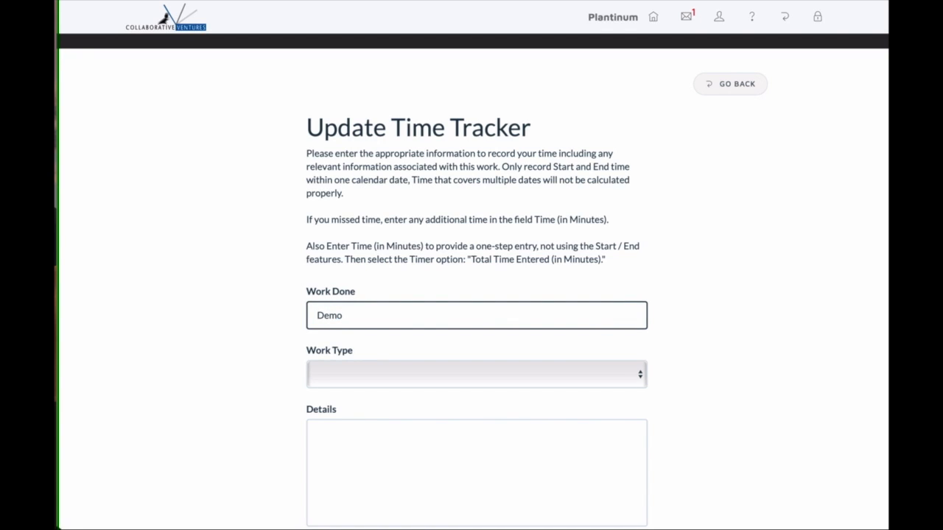
{"action": "scroll", "coordinate": [405, 228], "scroll_direction": "down", "scroll_amount": 5}
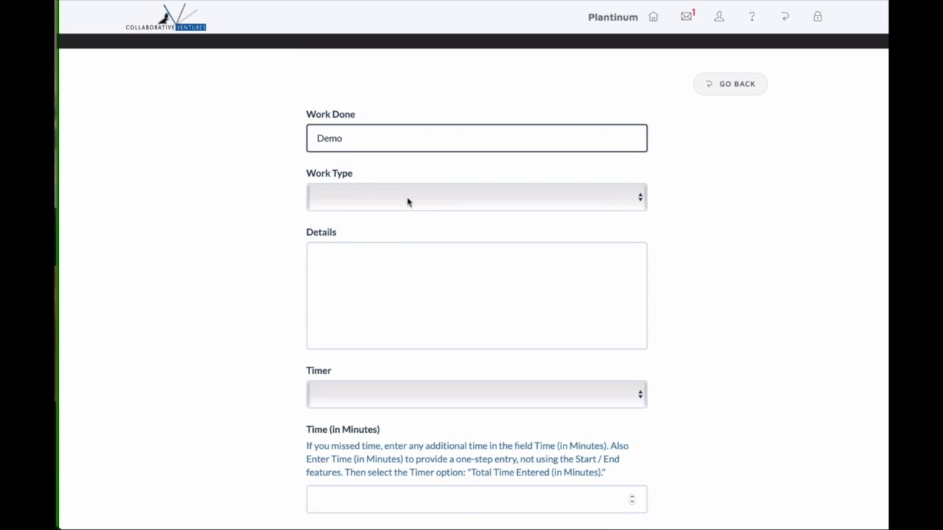
{"action": "left_click", "coordinate": [408, 199]}
{"action": "left_click", "coordinate": [391, 248]}
Set the timer to End and submit the time tracker update.
{"action": "left_click", "coordinate": [397, 293]}
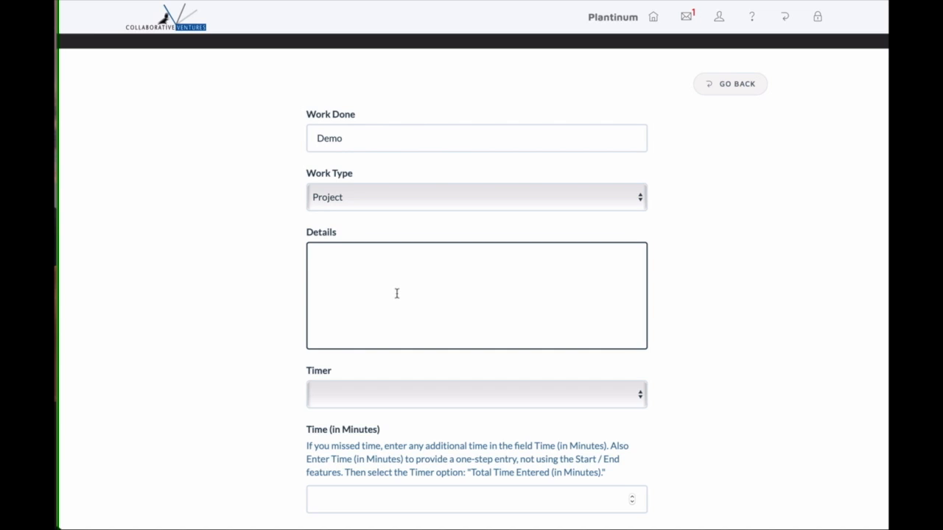
{"action": "scroll", "coordinate": [396, 294], "scroll_direction": "down", "scroll_amount": 1}
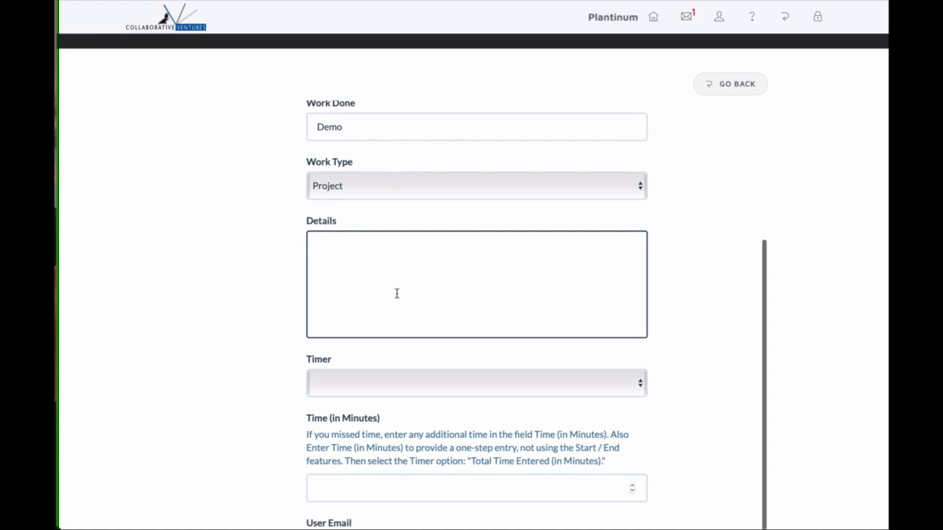
{"action": "left_click", "coordinate": [393, 381]}
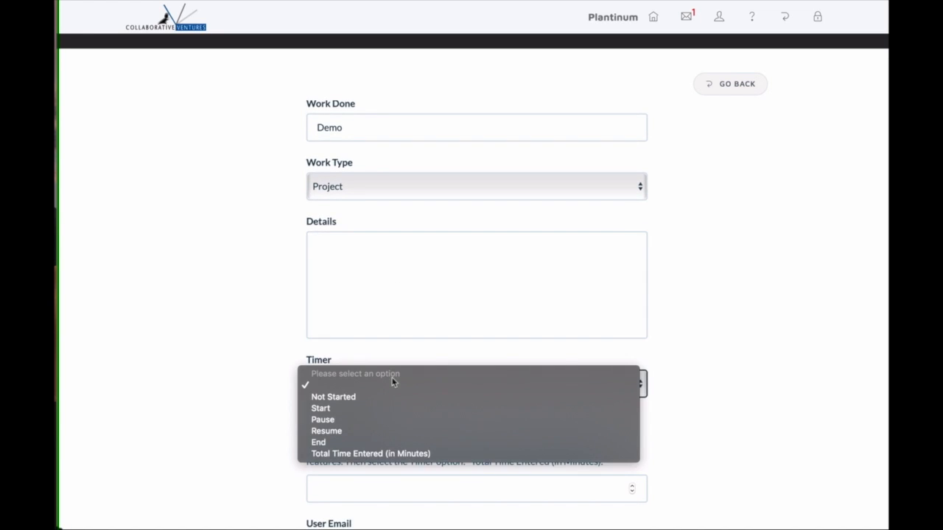
{"action": "left_click", "coordinate": [348, 442]}
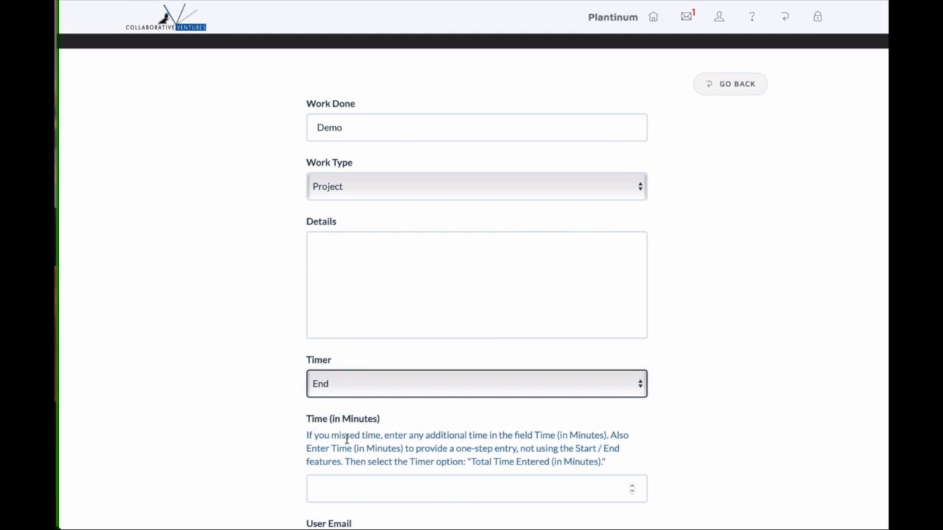
{"action": "scroll", "coordinate": [346, 439], "scroll_direction": "down", "scroll_amount": 5}
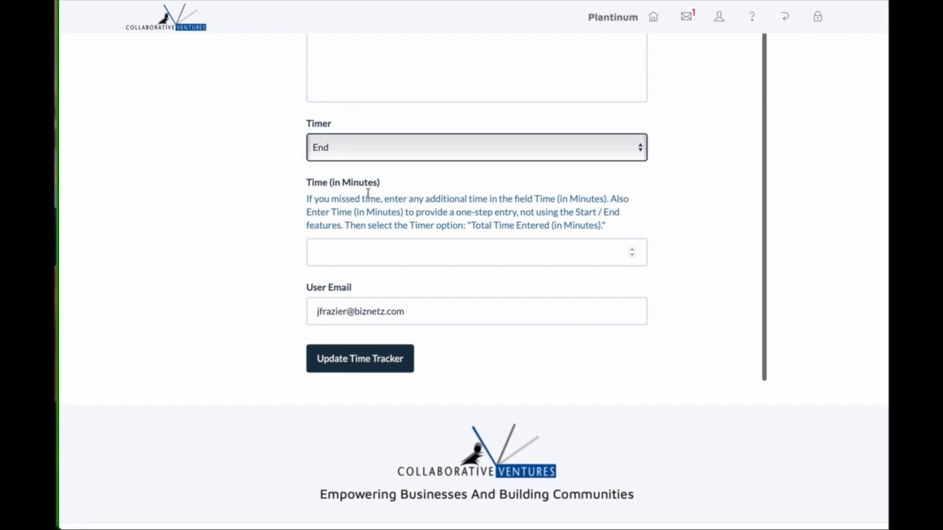
{"action": "left_click", "coordinate": [386, 364]}
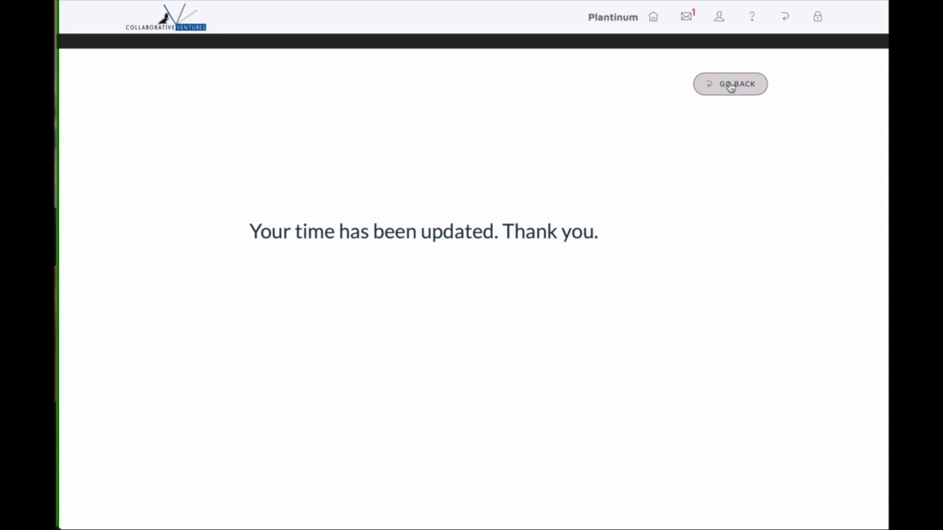
Go back to the main menu and open the View / Time Entries list.
{"action": "left_click", "coordinate": [730, 84]}
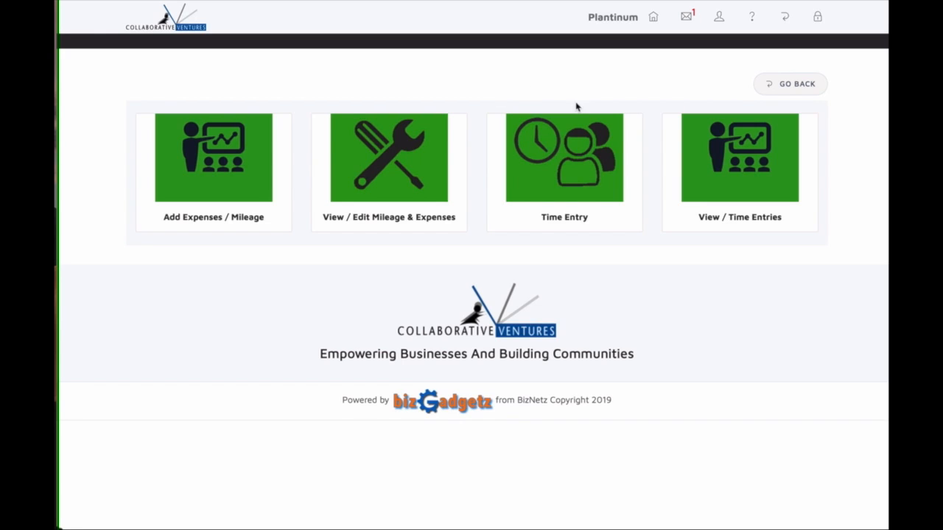
{"action": "left_click", "coordinate": [723, 170]}
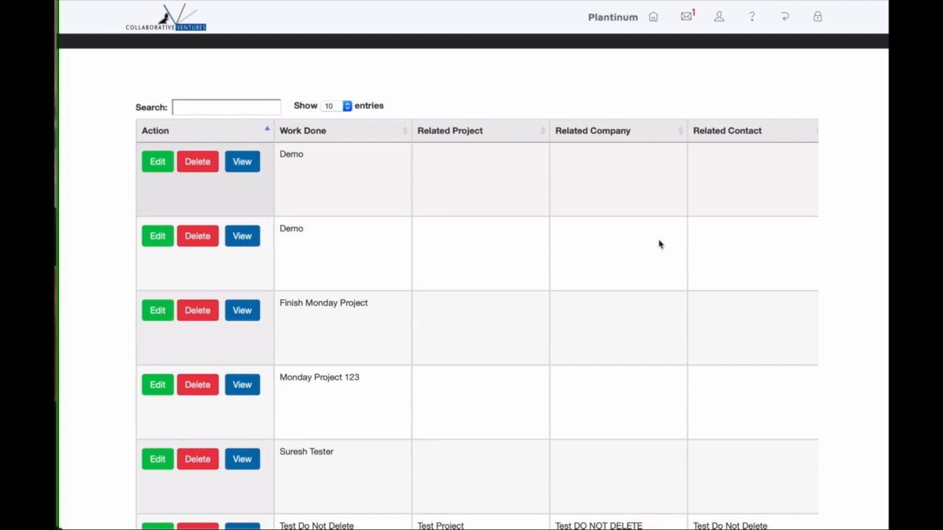
{"action": "scroll", "coordinate": [638, 305], "scroll_direction": "down", "scroll_amount": 3}
{"action": "scroll", "coordinate": [639, 305], "scroll_direction": "down", "scroll_amount": 3}
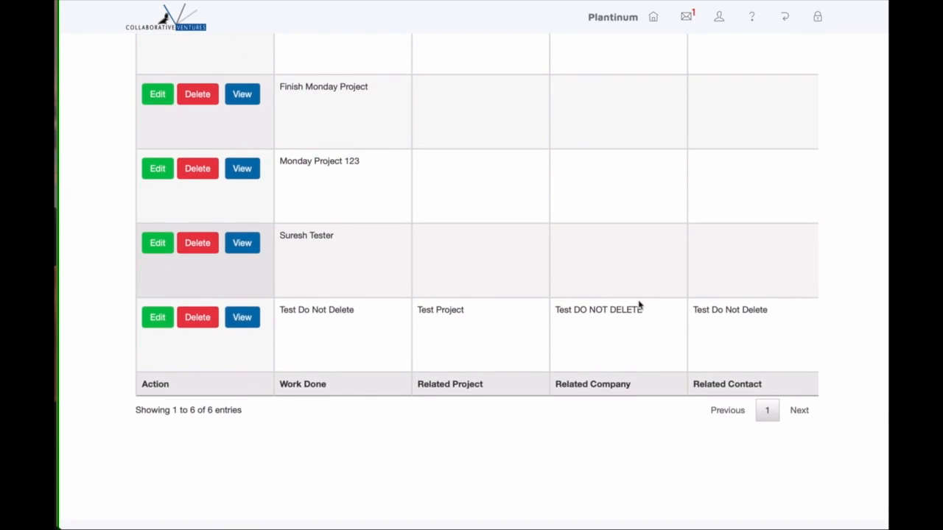
{"action": "scroll", "coordinate": [639, 305], "scroll_direction": "up", "scroll_amount": 5}
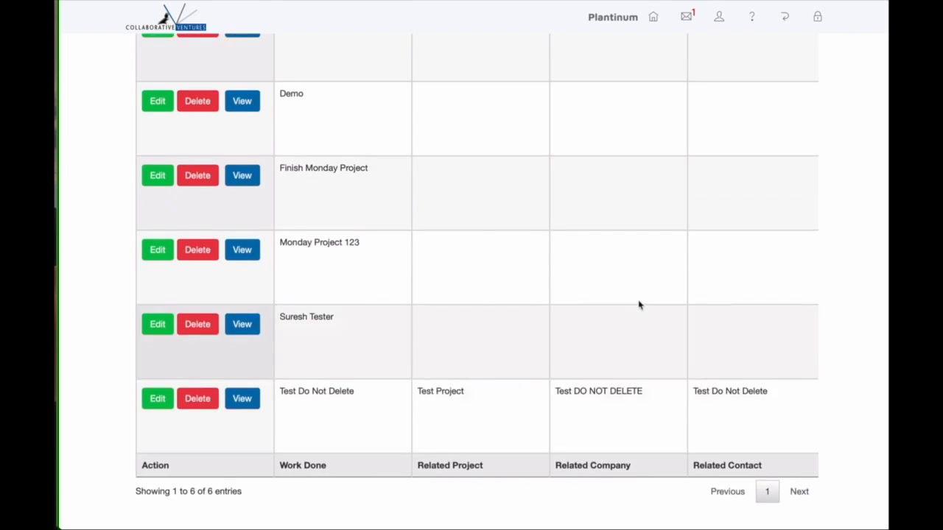
Scroll the time entries table right through every column, including the Demo entry's 94.00 minutes, and back.
{"action": "scroll", "coordinate": [634, 206], "scroll_direction": "right", "scroll_amount": 3}
{"action": "scroll", "coordinate": [634, 206], "scroll_direction": "right", "scroll_amount": 10}
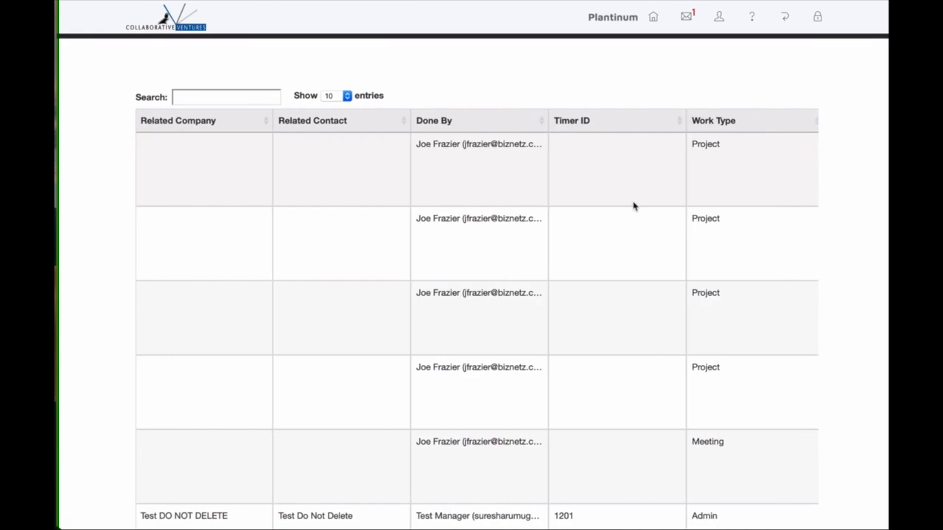
{"action": "scroll", "coordinate": [634, 206], "scroll_direction": "right", "scroll_amount": 5}
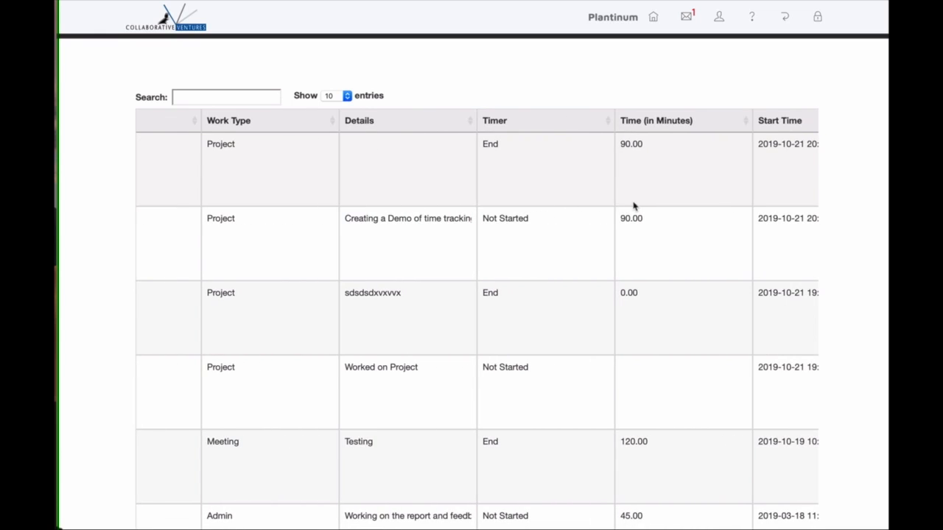
{"action": "scroll", "coordinate": [634, 206], "scroll_direction": "right", "scroll_amount": 3}
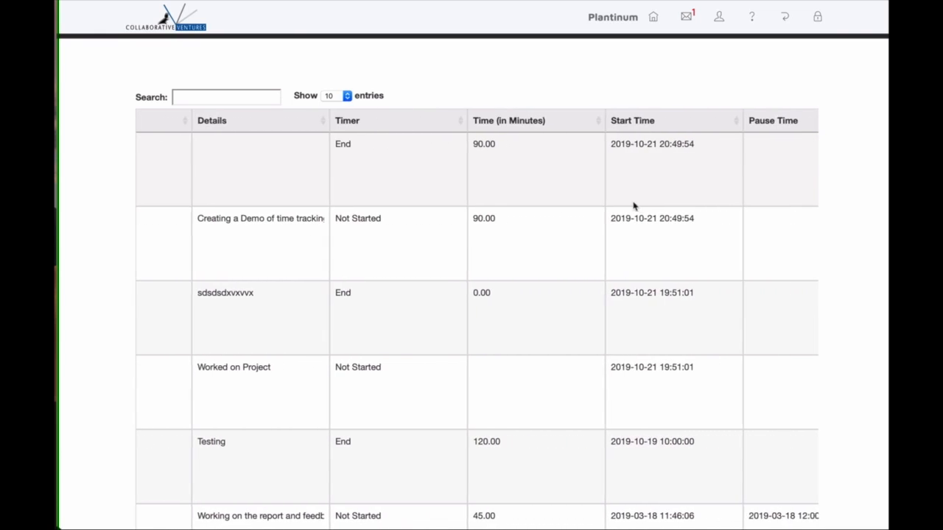
{"action": "scroll", "coordinate": [634, 207], "scroll_direction": "right", "scroll_amount": 7}
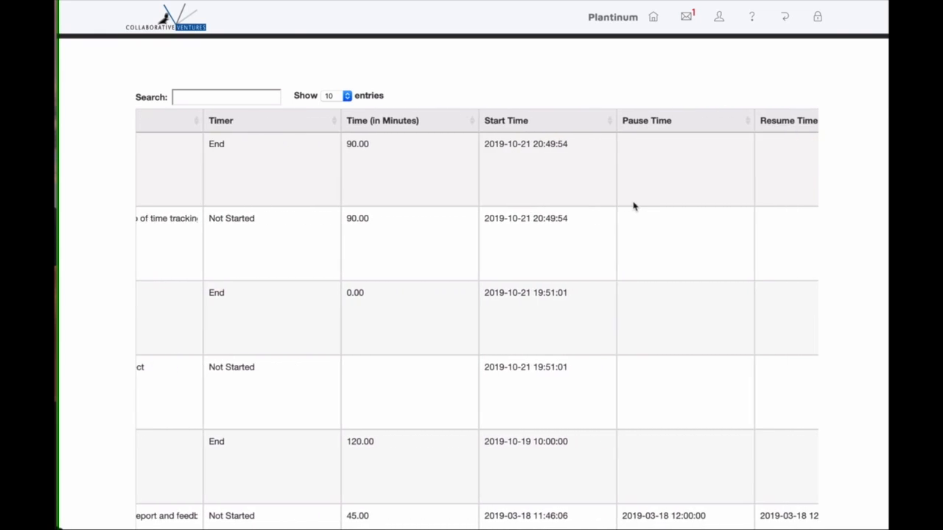
{"action": "scroll", "coordinate": [634, 206], "scroll_direction": "right", "scroll_amount": 8}
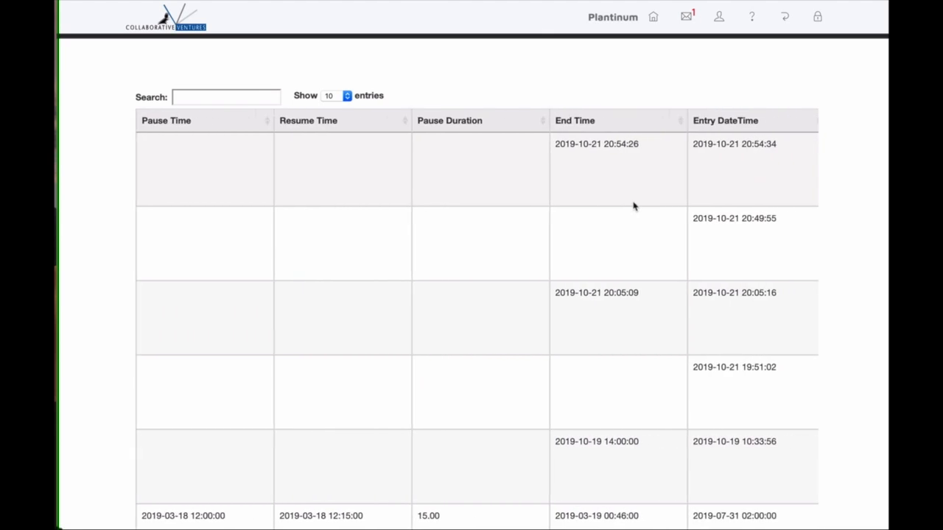
{"action": "scroll", "coordinate": [634, 206], "scroll_direction": "right", "scroll_amount": 6}
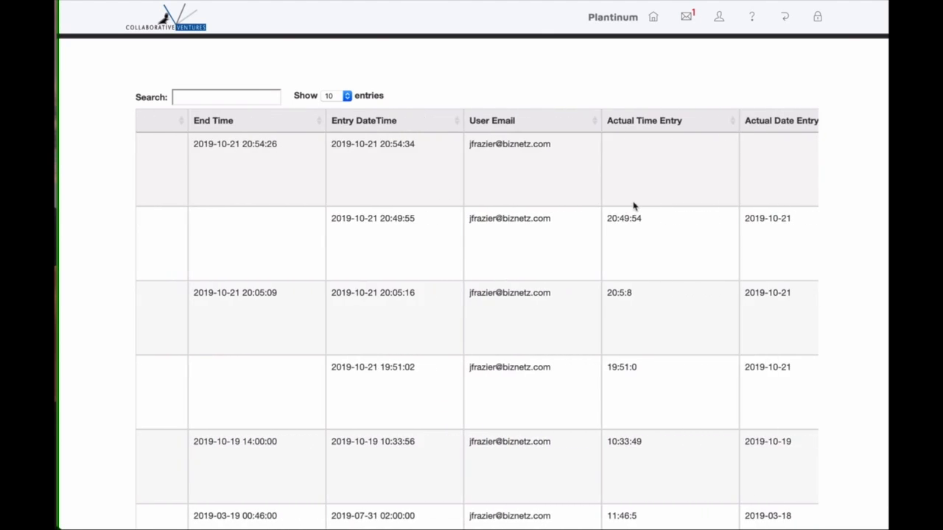
{"action": "scroll", "coordinate": [634, 207], "scroll_direction": "right", "scroll_amount": 4}
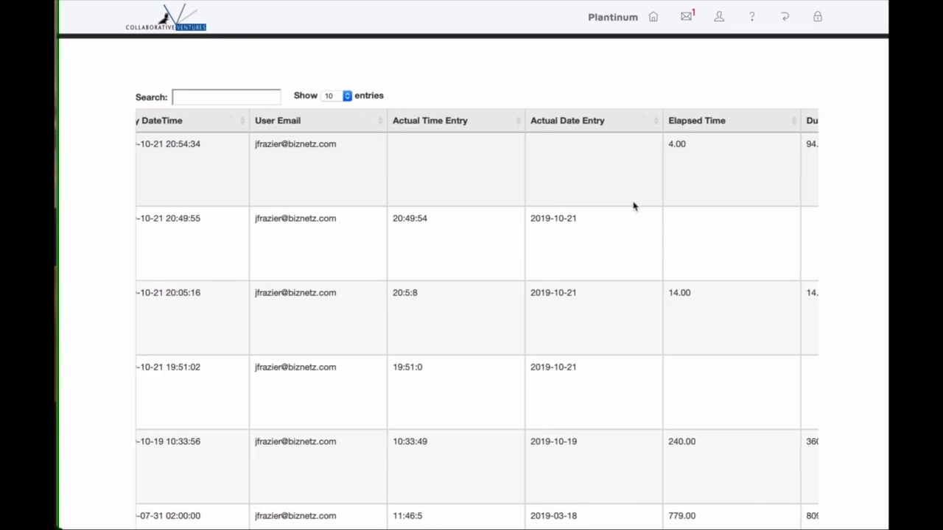
{"action": "scroll", "coordinate": [634, 206], "scroll_direction": "right", "scroll_amount": 2}
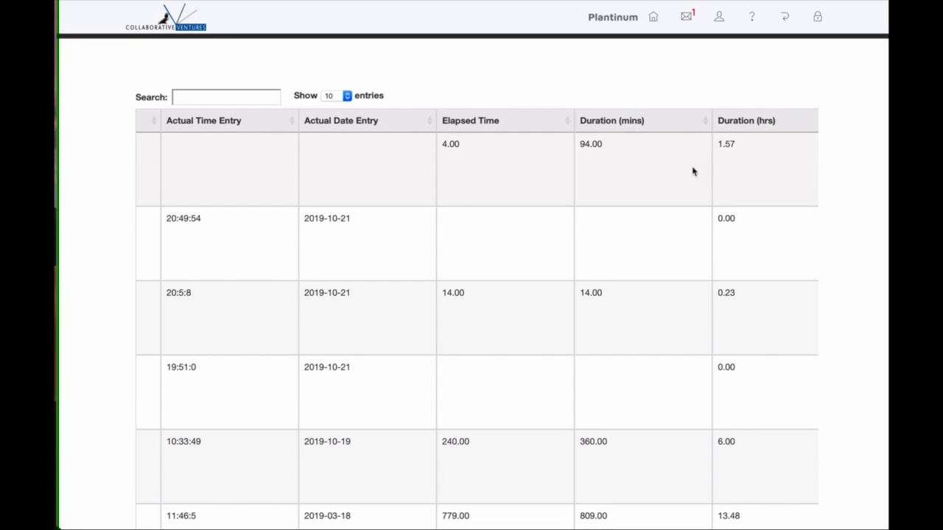
{"action": "scroll", "coordinate": [693, 172], "scroll_direction": "left", "scroll_amount": 15}
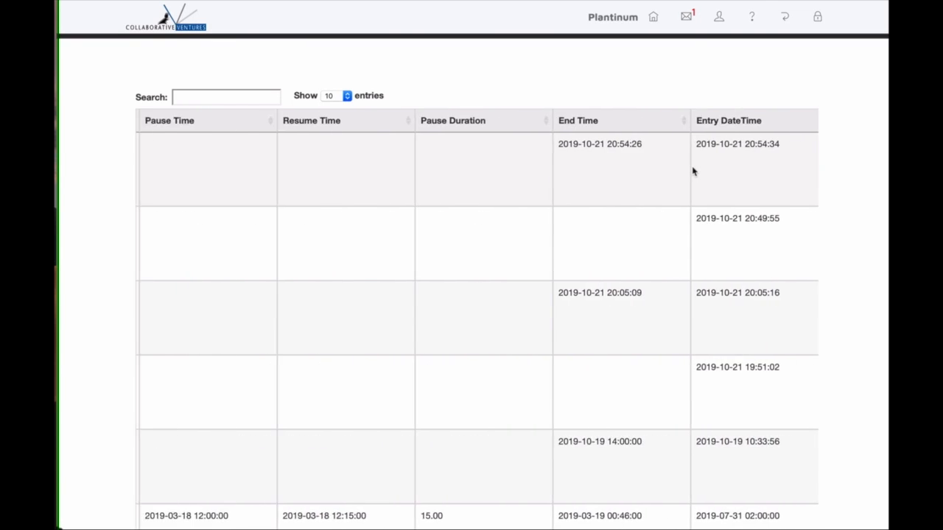
{"action": "scroll", "coordinate": [692, 172], "scroll_direction": "left", "scroll_amount": 15}
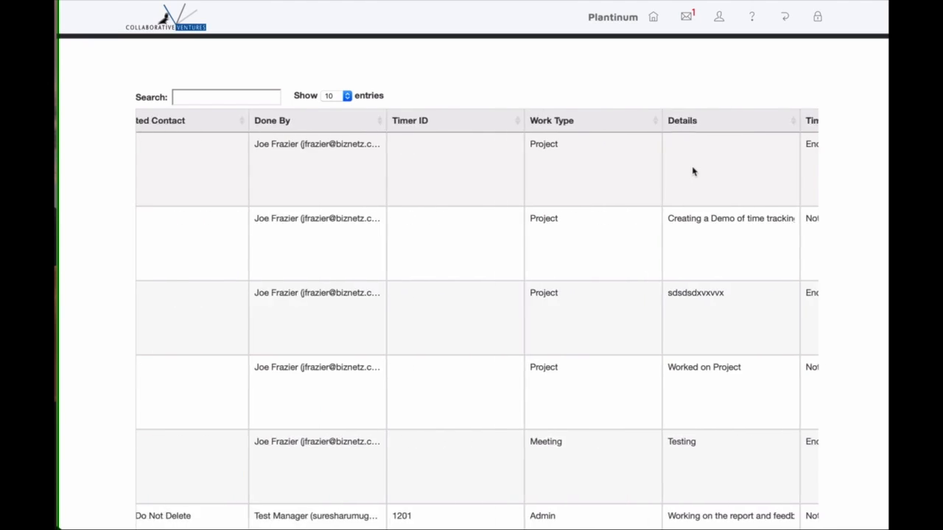
{"action": "scroll", "coordinate": [692, 171], "scroll_direction": "left", "scroll_amount": 10}
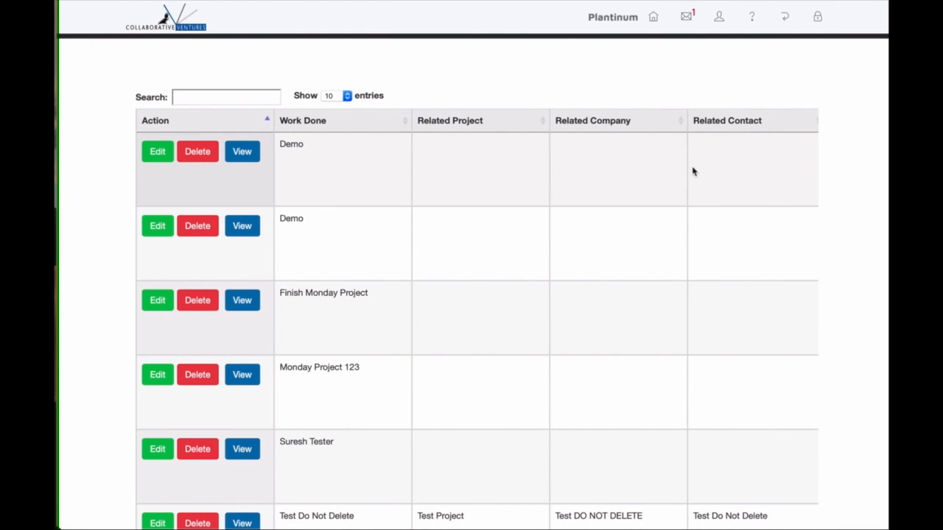
Use the top-bar back icon to leave the time entries list for the tile dashboard.
{"action": "left_click", "coordinate": [786, 19]}
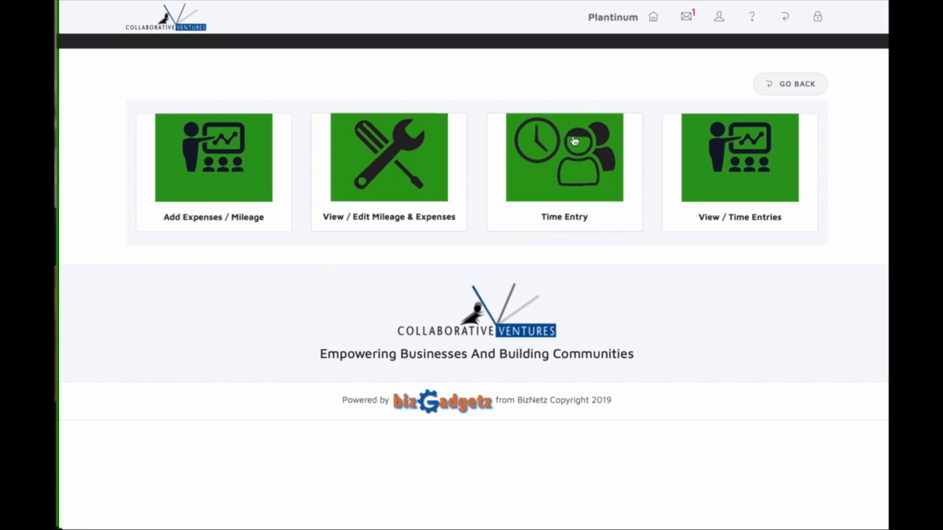